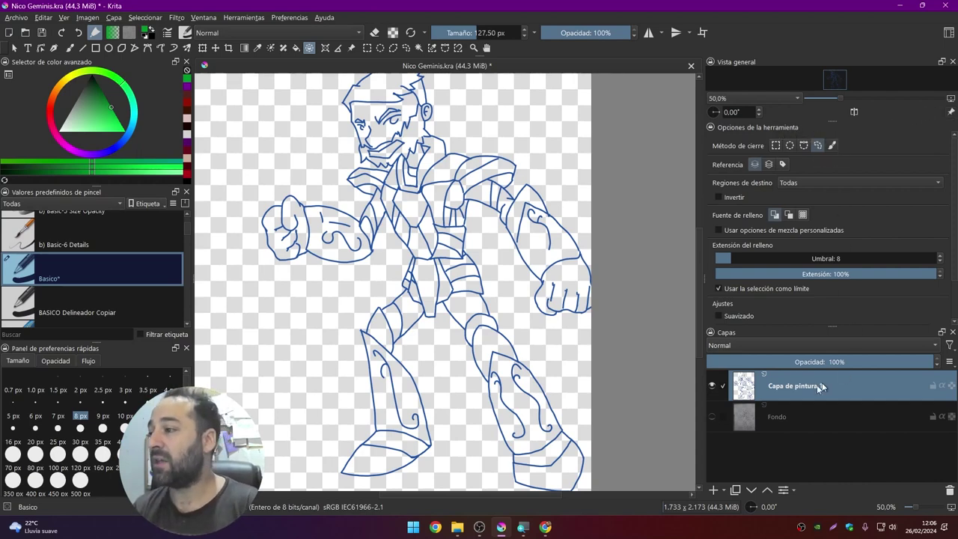
Step: Add a new paint layer and drag it beneath the line art layer
left_click(714, 490)
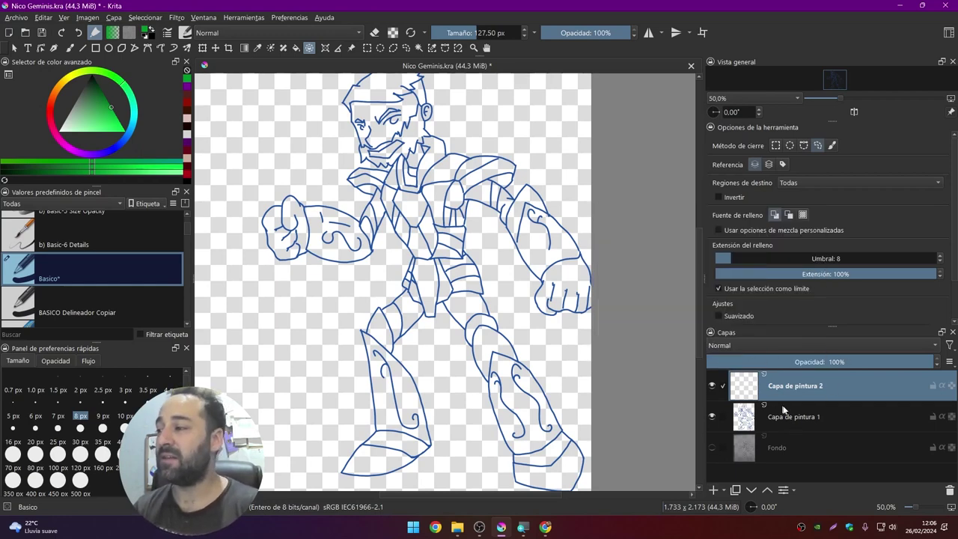
left_click_drag(849, 385, 847, 432)
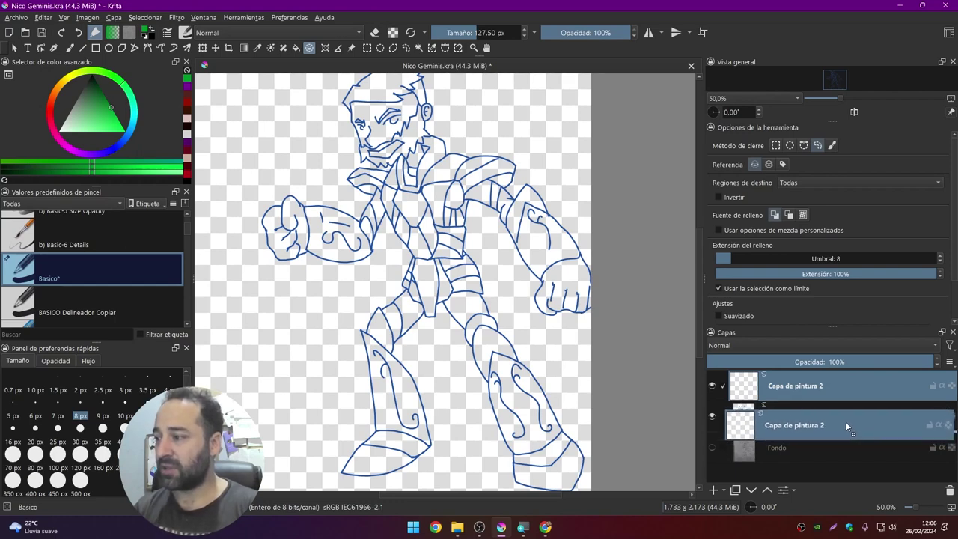
left_click_drag(847, 426, 855, 427)
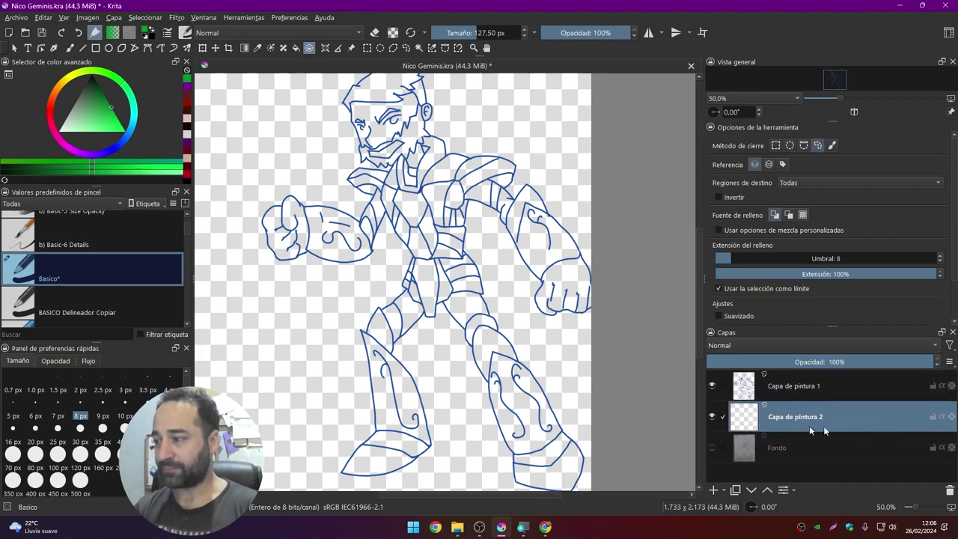
left_click(864, 384)
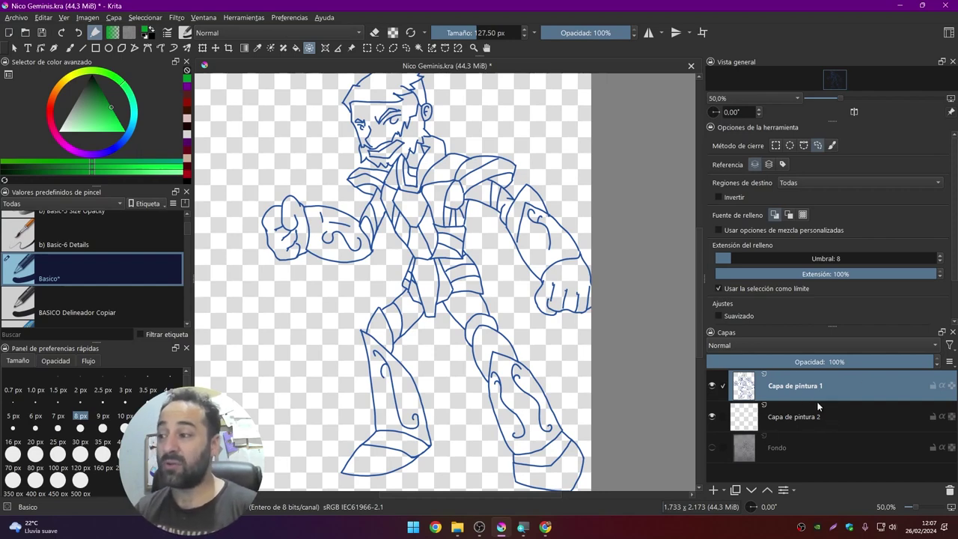
Step: Delete the extra empty layer, add a new one above Fondo, and reselect the line art
left_click(843, 414)
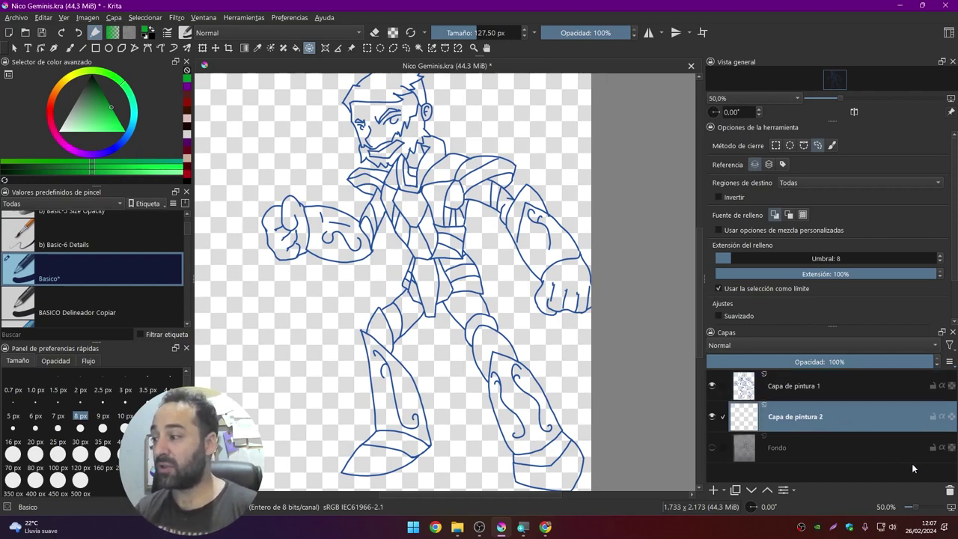
left_click(947, 491)
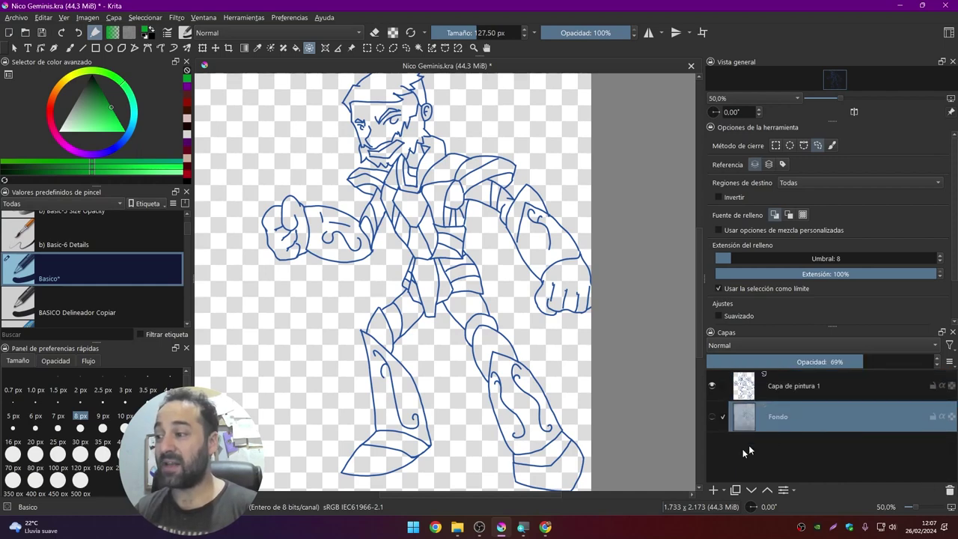
left_click(714, 491)
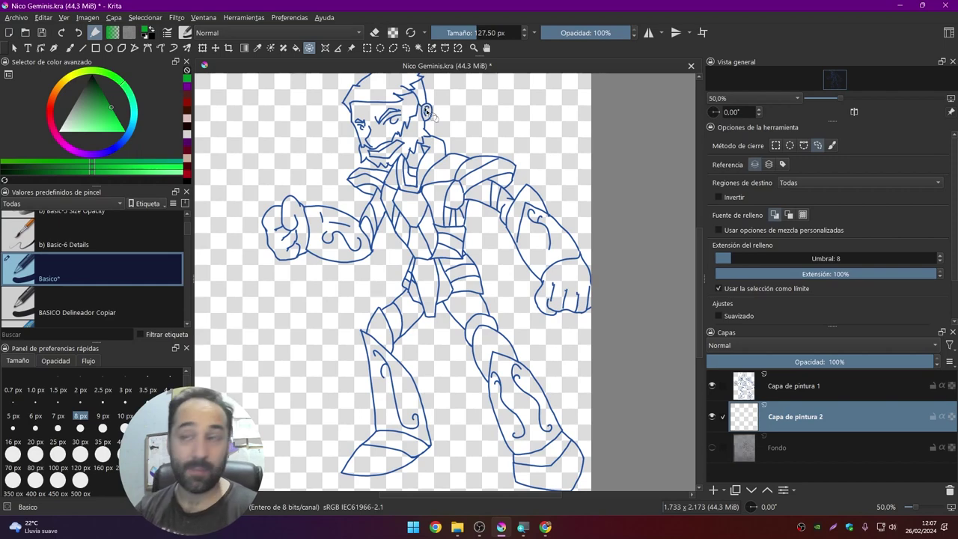
left_click(807, 383)
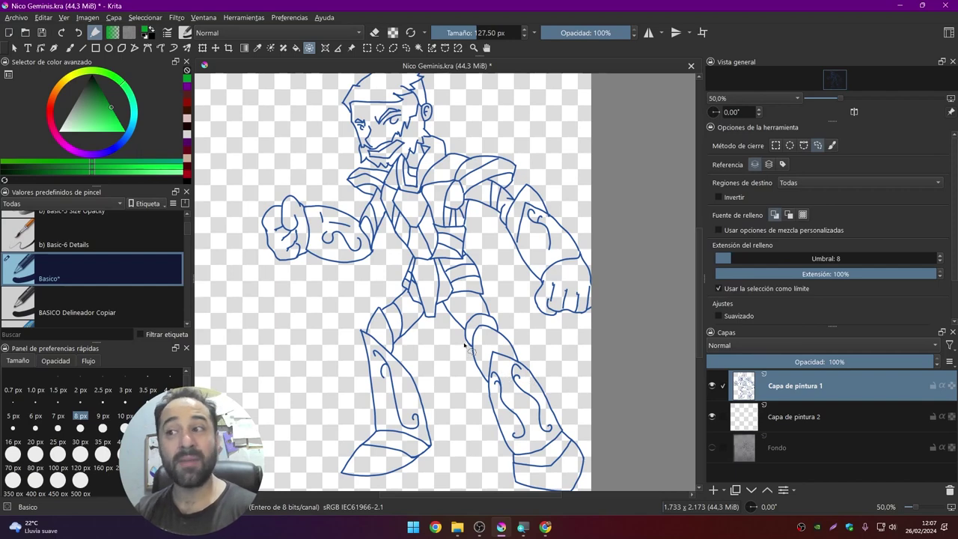
Step: Apply Ajuste de HSV to the line art with Saturación -100 and Claridad -100
left_click(179, 18)
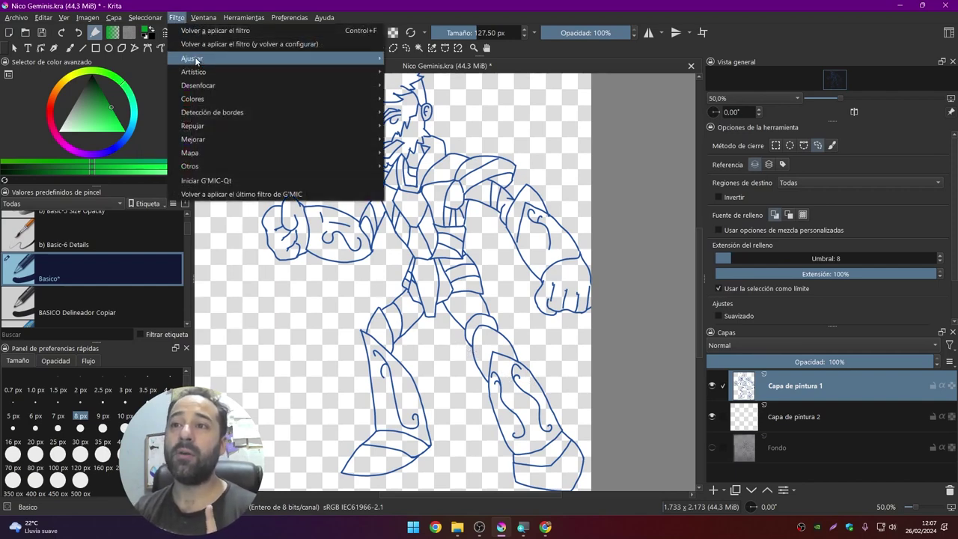
mouse_move(225, 59)
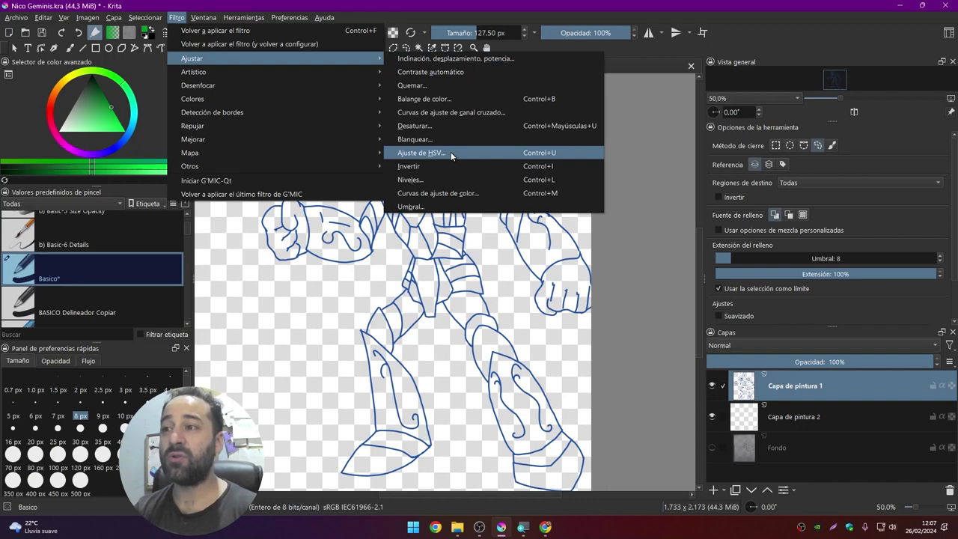
left_click(451, 152)
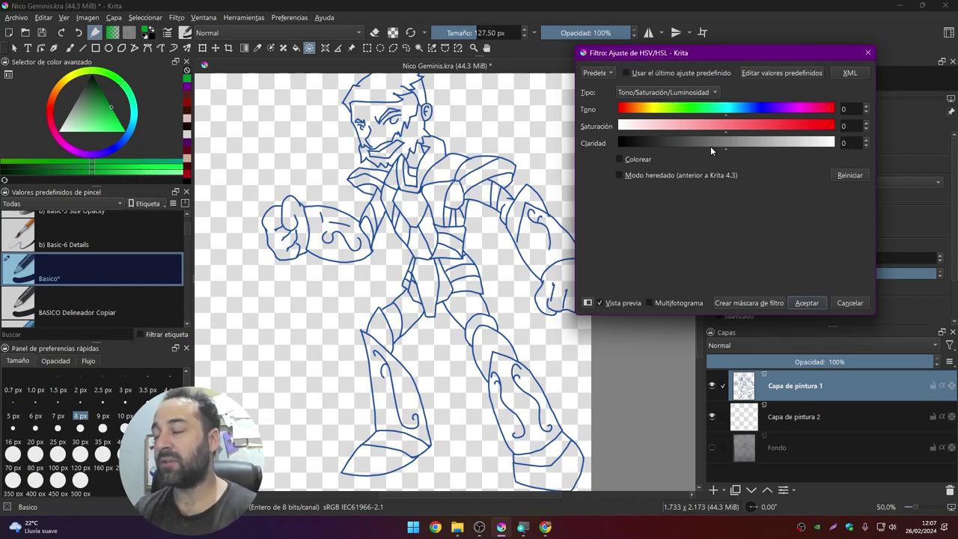
left_click_drag(725, 131, 592, 133)
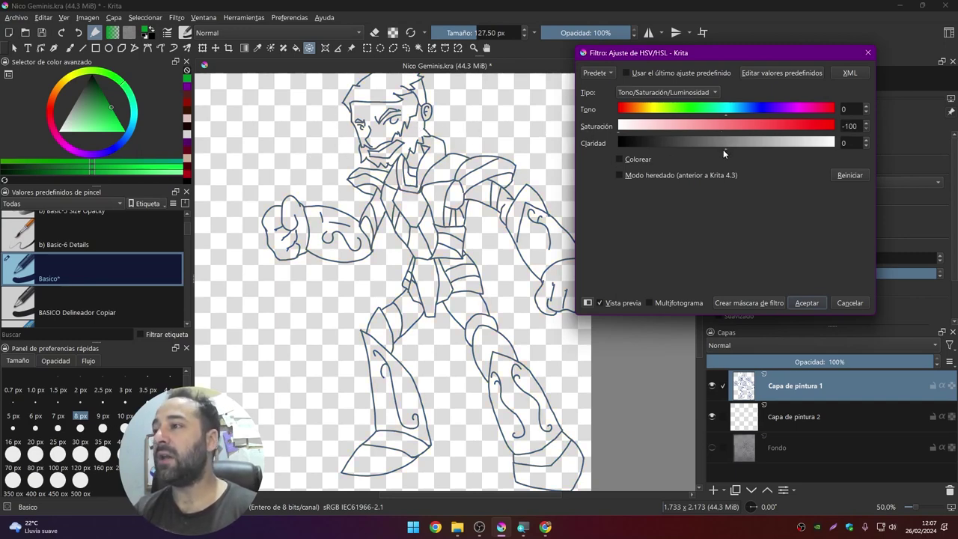
left_click_drag(724, 148, 606, 144)
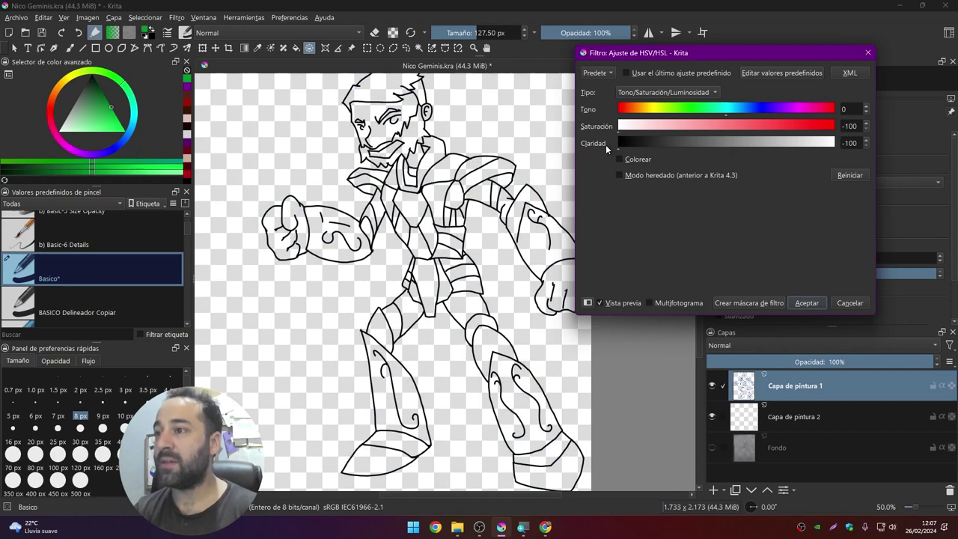
left_click(818, 302)
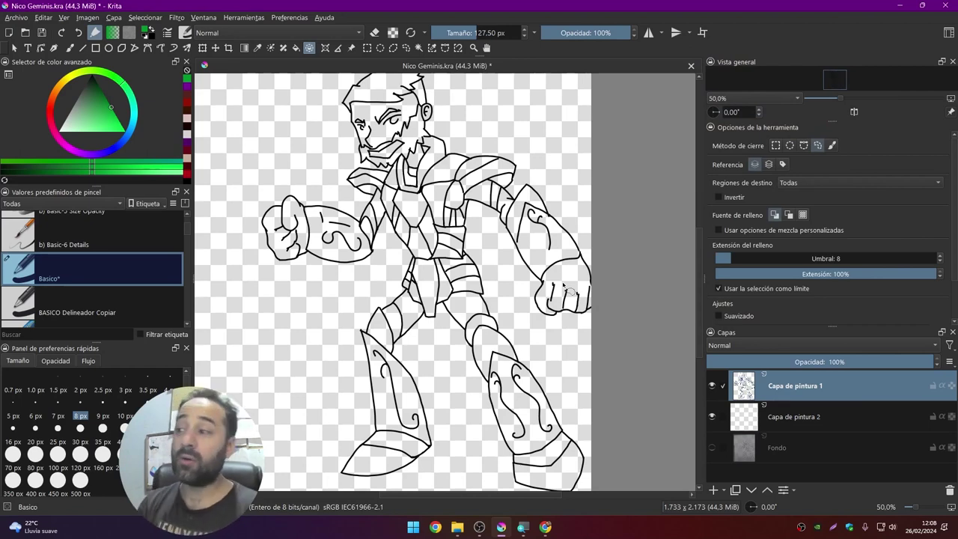
Step: Show and re-hide the Fondo sketch to compare, then select Capa de pintura 2
left_click(712, 447)
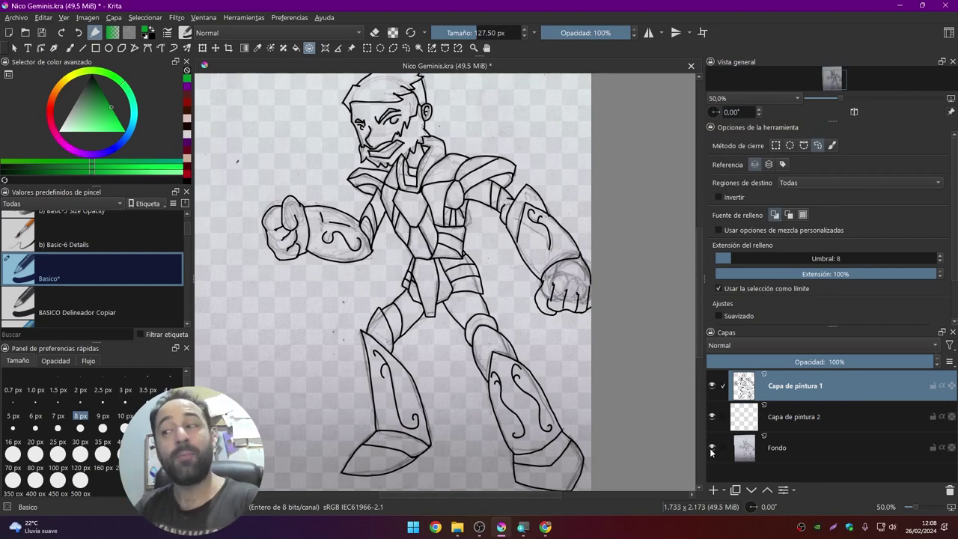
left_click(712, 447)
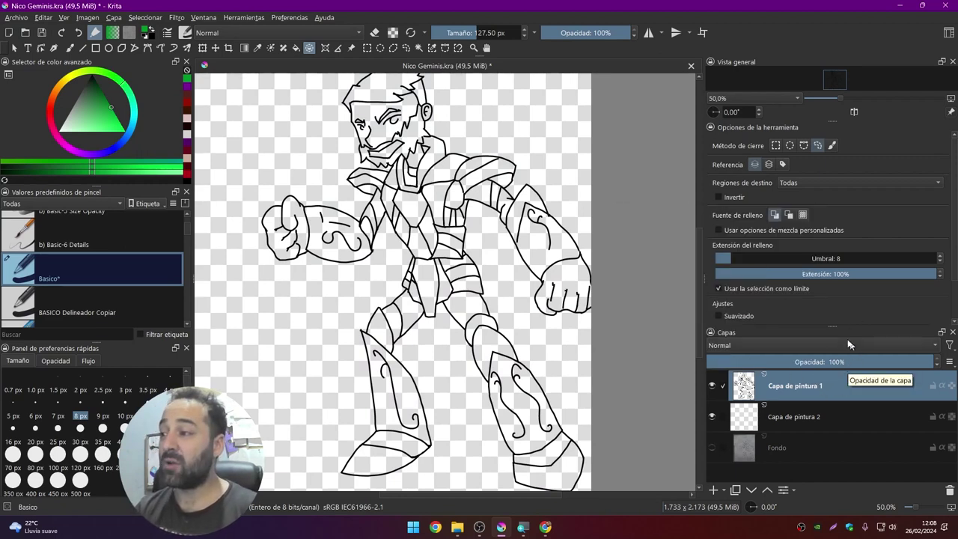
left_click(845, 427)
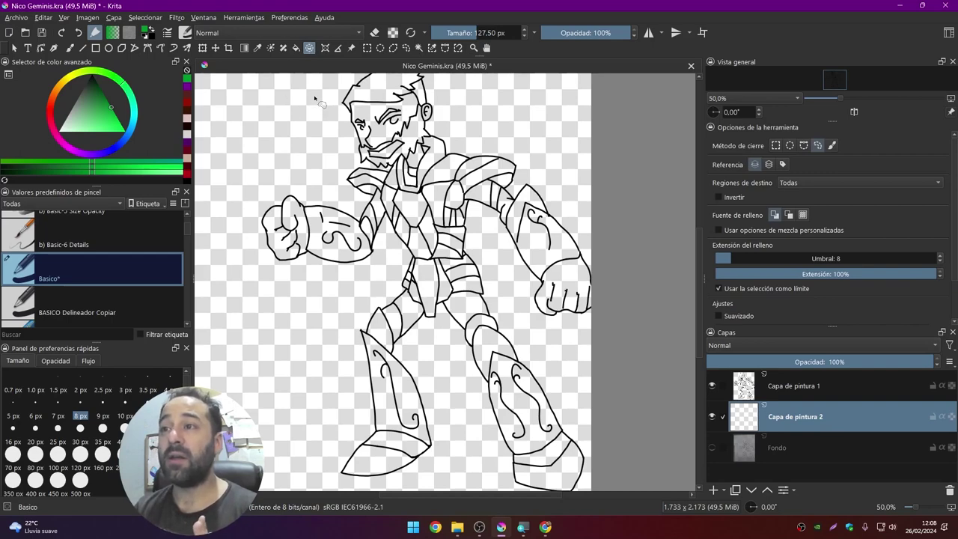
left_click_drag(341, 103, 352, 125)
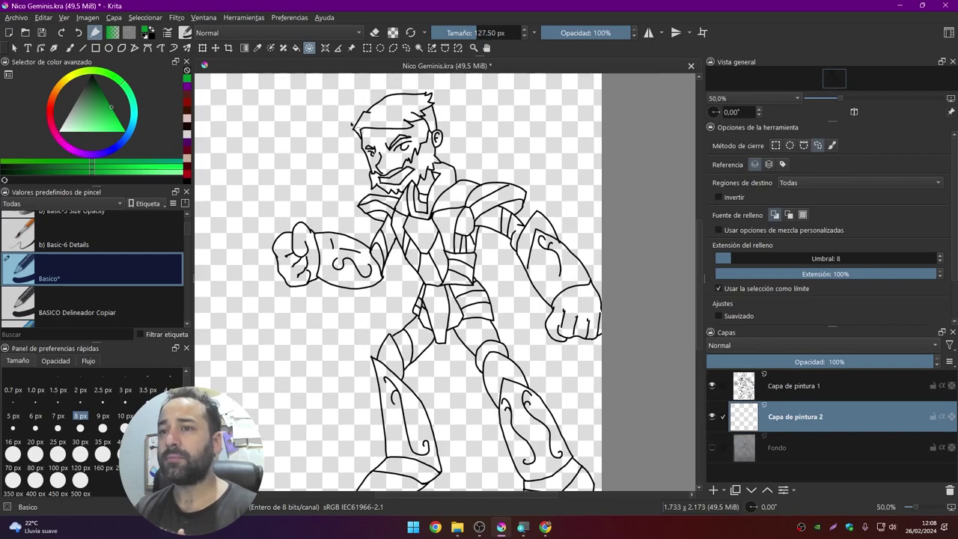
Step: Zoom in on the head and pick an orange-brown paint colour
scroll(378, 82, "up", 2)
scroll(378, 109, "up", 1)
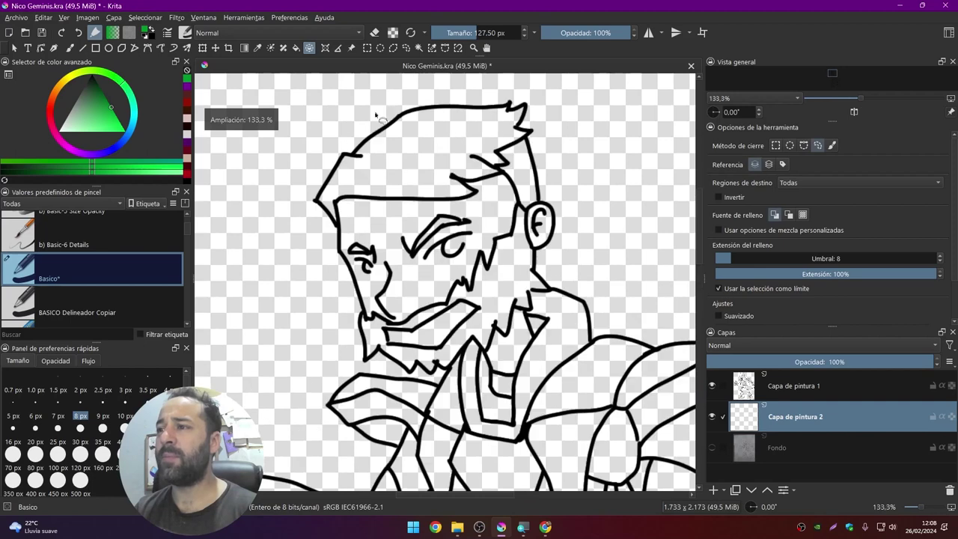
left_click_drag(378, 109, 399, 121)
mouse_move(51, 112)
left_mouse_down()
mouse_move(57, 97)
mouse_move(101, 88)
left_mouse_up()
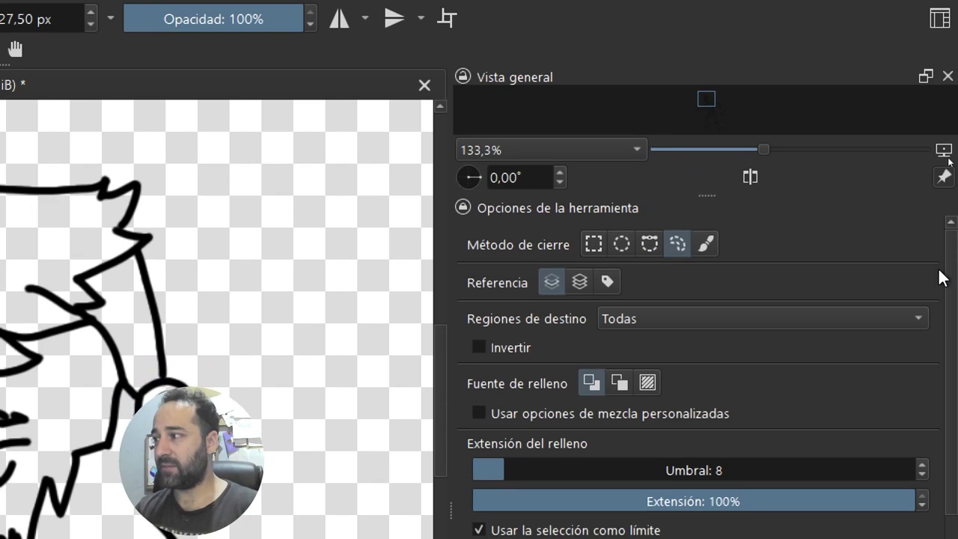
Step: Set the fill reference to all merged layers and adjust the Método de cierre
scroll(949, 277, "down", 3)
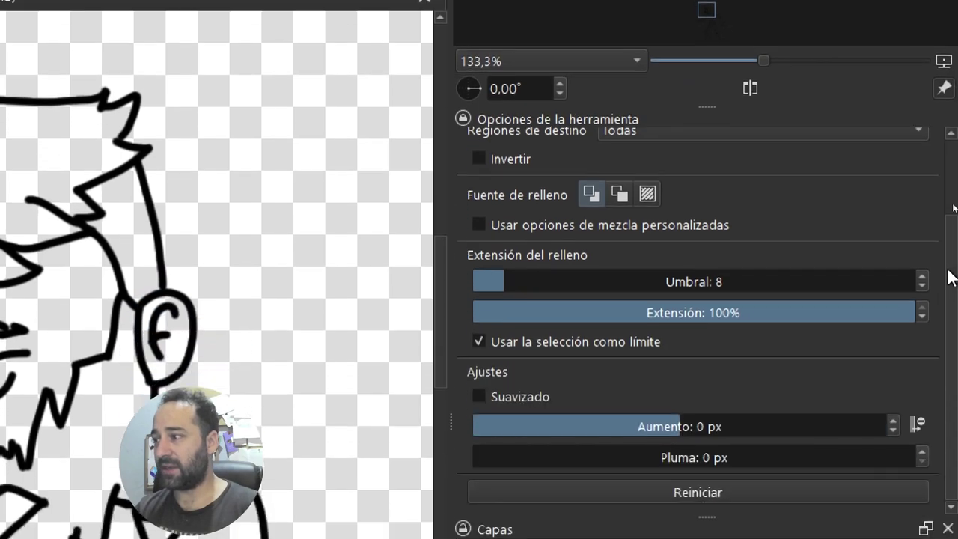
scroll(950, 277, "up", 3)
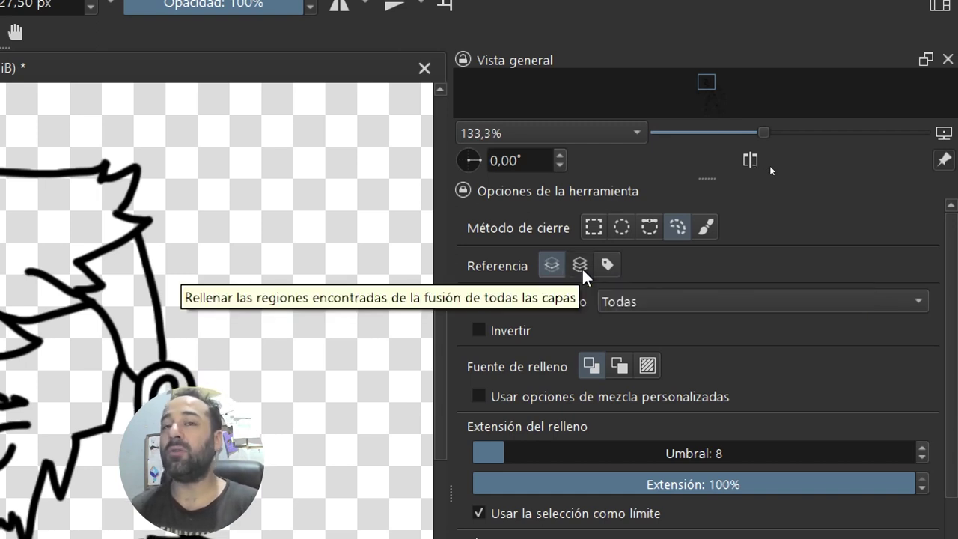
left_click(583, 269)
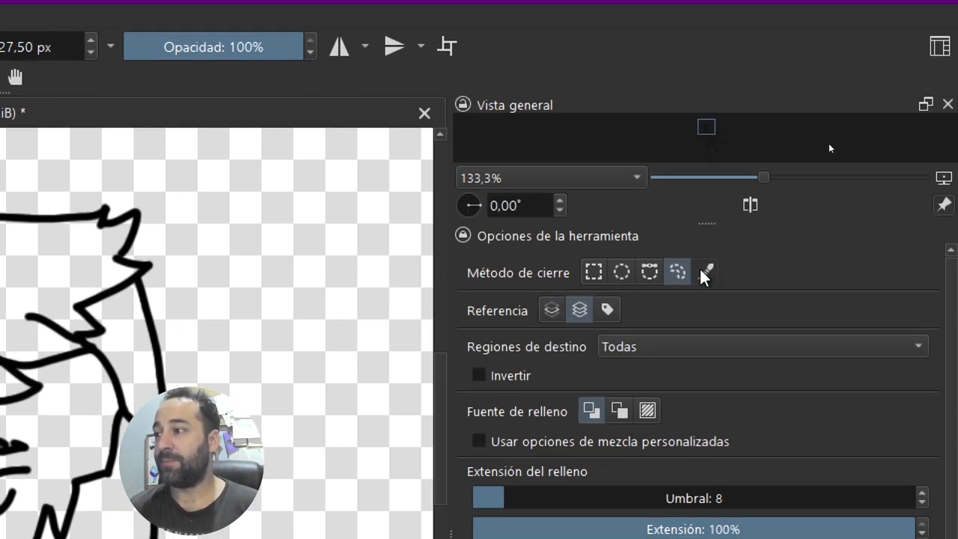
left_click(704, 269)
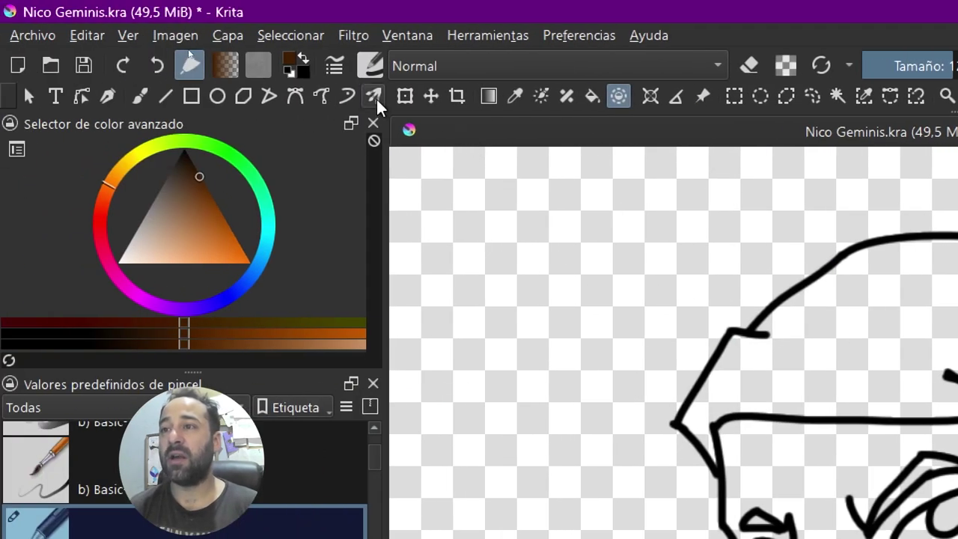
Step: Load olive yellow and dark red as the two painting colours
left_click(138, 155)
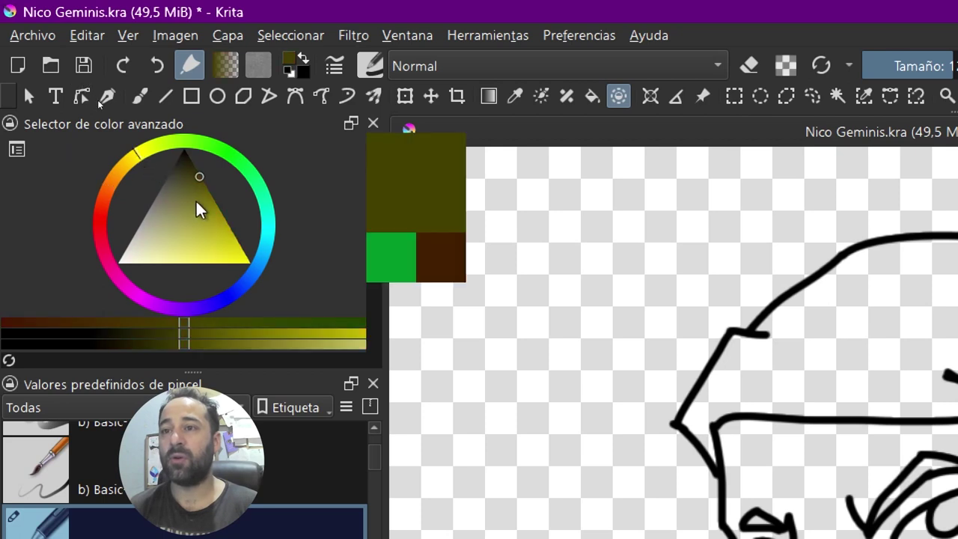
left_click(218, 216)
left_click(303, 58)
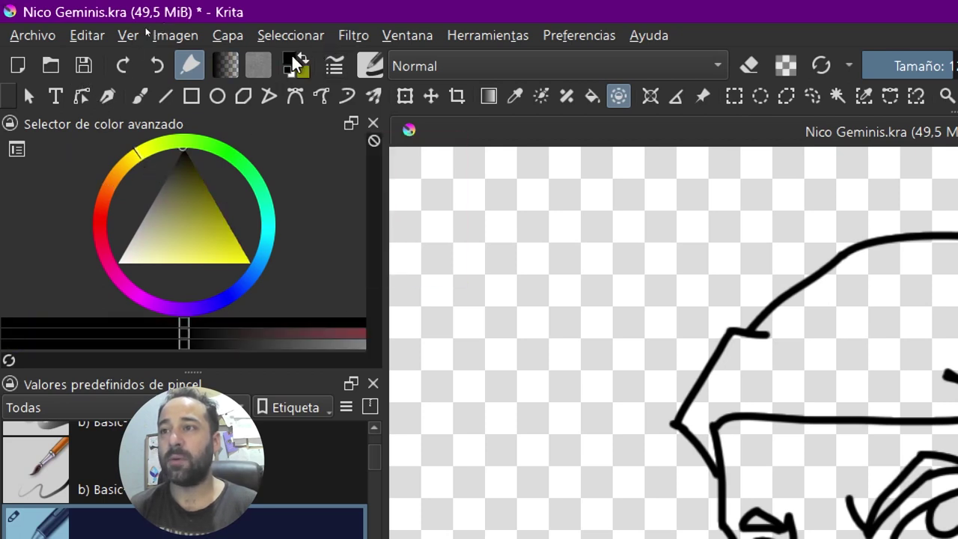
left_click(96, 217)
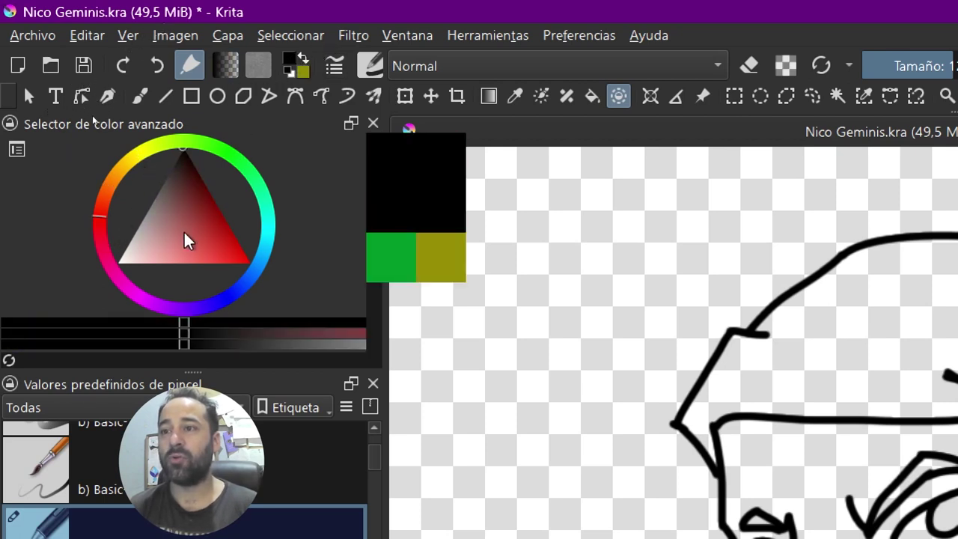
left_click(220, 219)
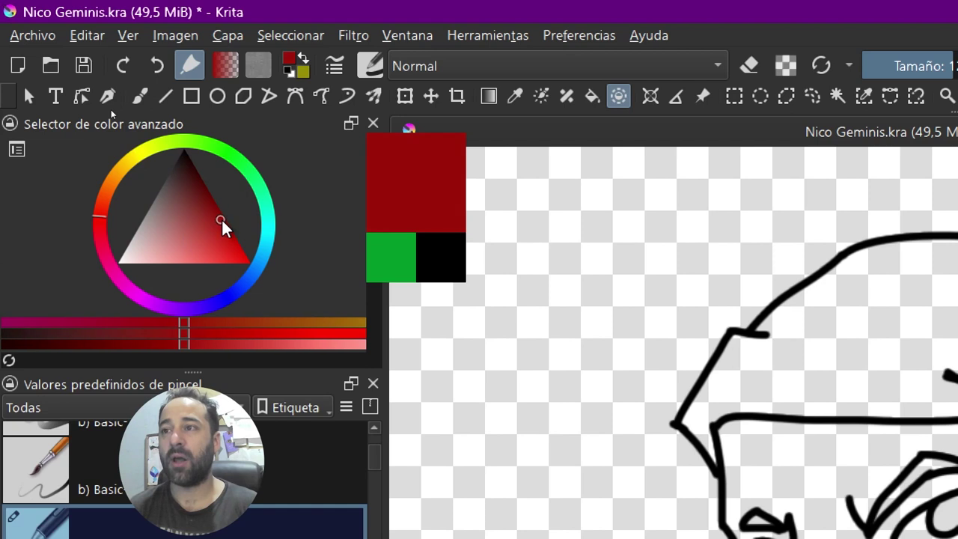
left_click(304, 56)
Step: Swap between the yellow and red colours with the swap arrow and X key
left_click(303, 57)
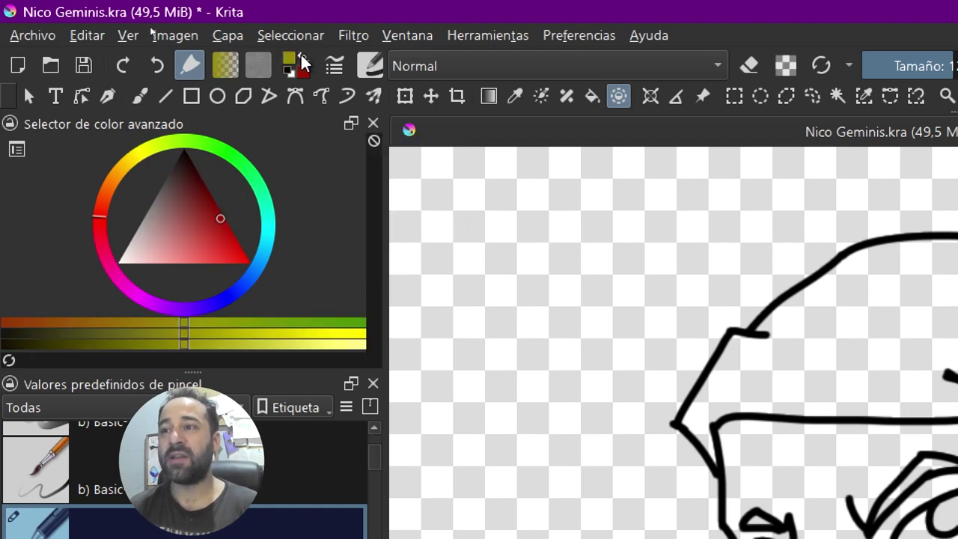
left_click(302, 56)
left_click(303, 57)
left_click(302, 57)
left_click(302, 57)
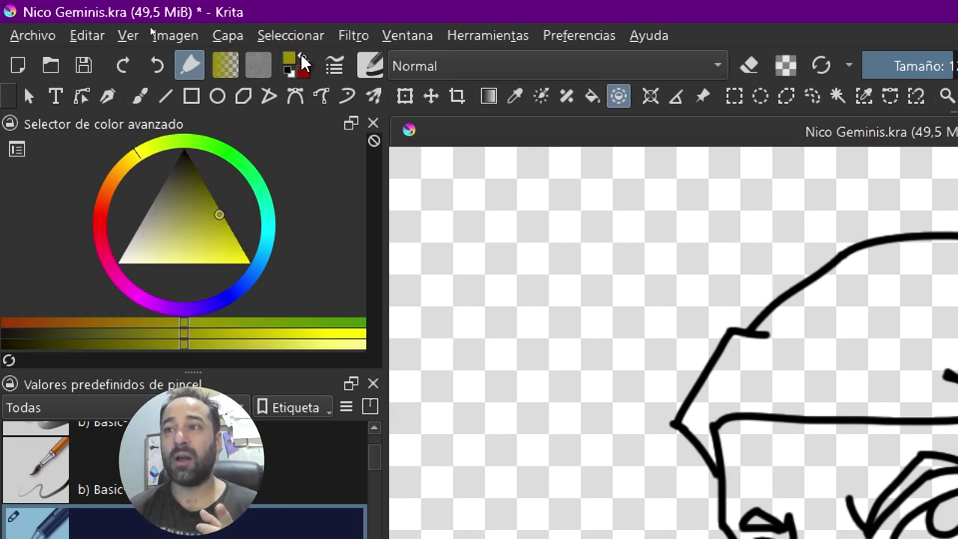
left_click(300, 57)
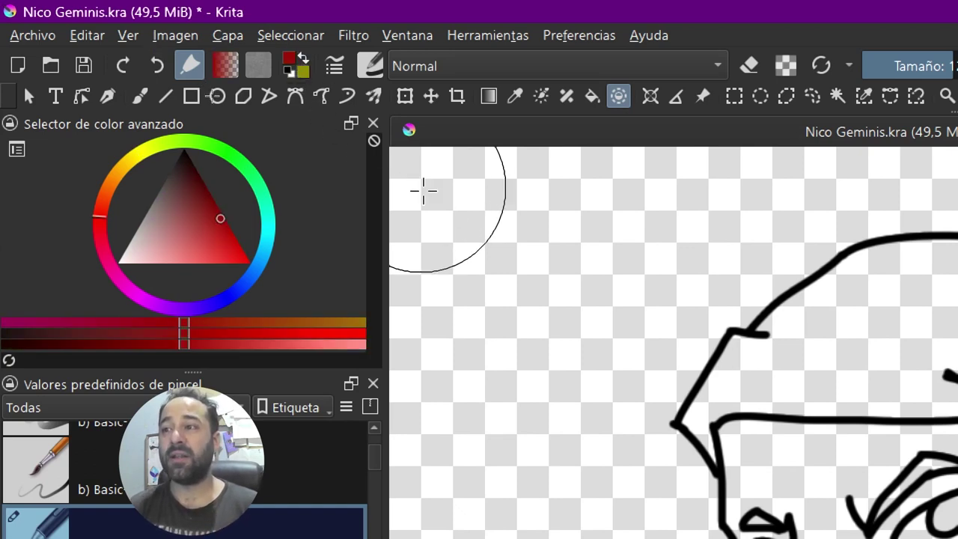
key("x")
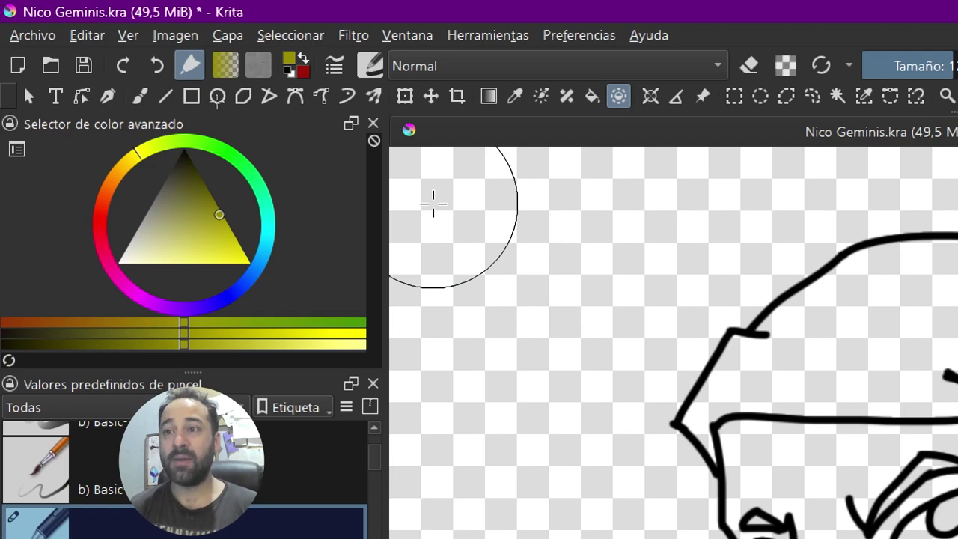
key("x")
key("x")
key("x")
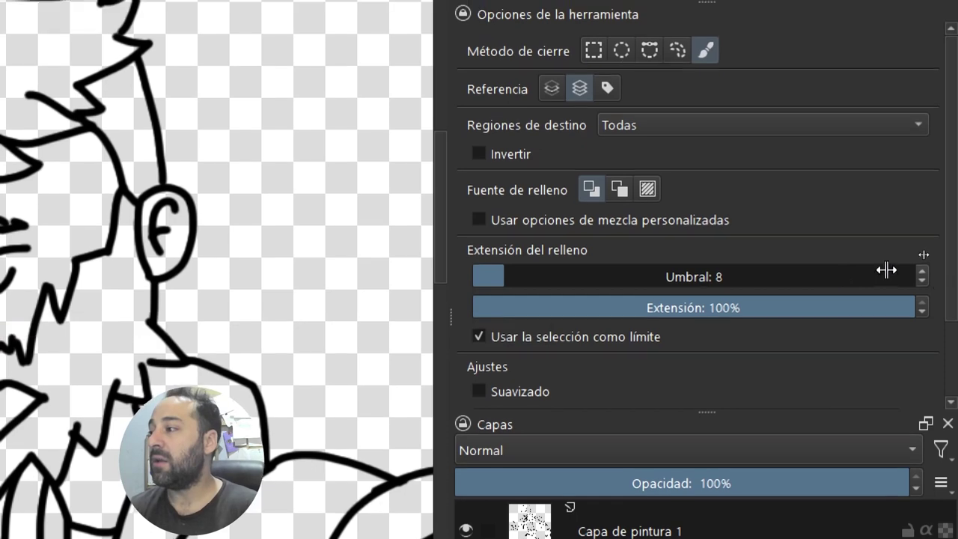
scroll(949, 273, "down", 3)
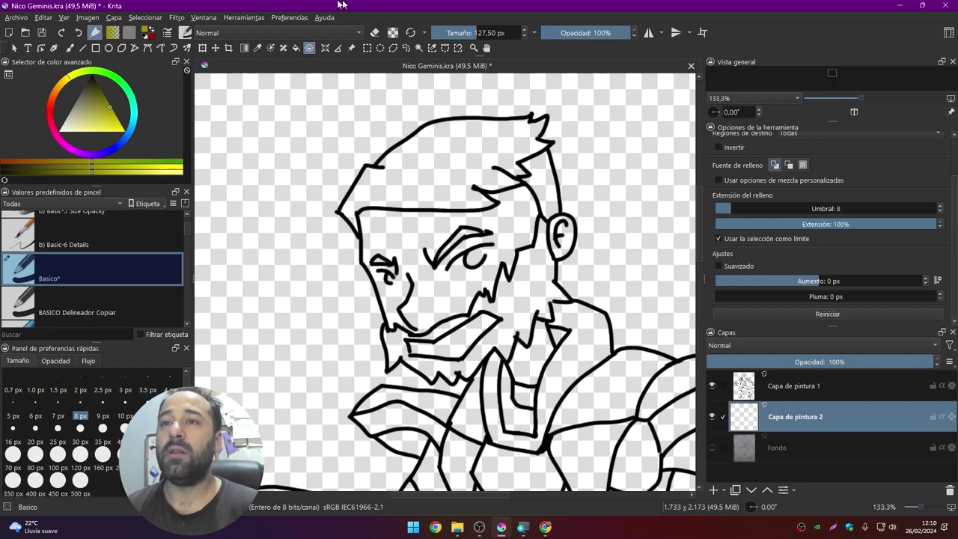
Step: Pick a very dark red and set the fill brush size to 161.39 px
left_click(51, 107)
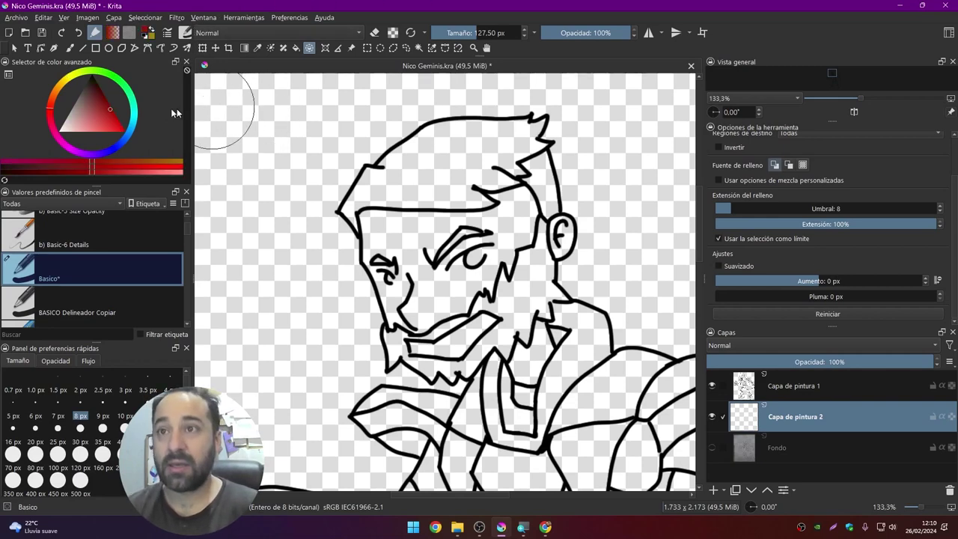
left_click(107, 98)
left_click_drag(107, 98, 103, 92)
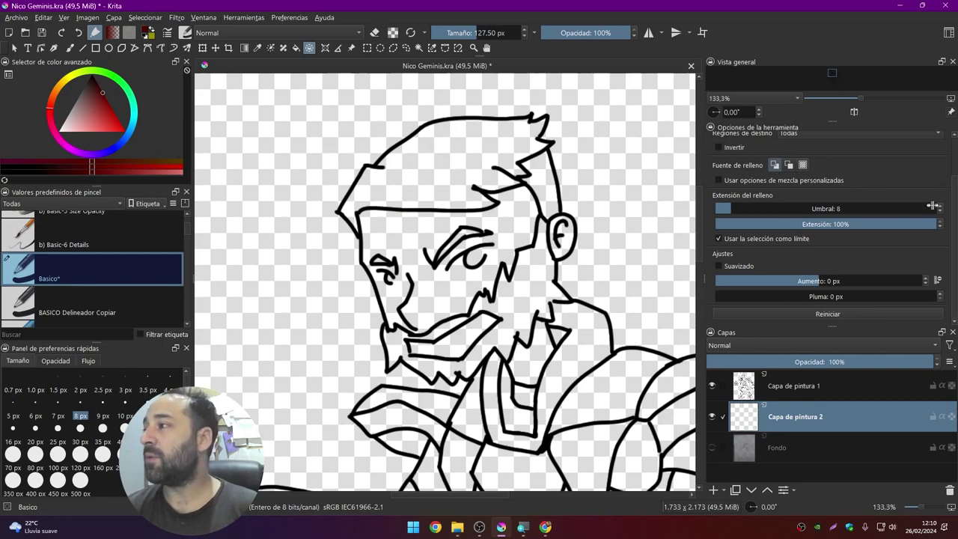
scroll(955, 208, "up", 3)
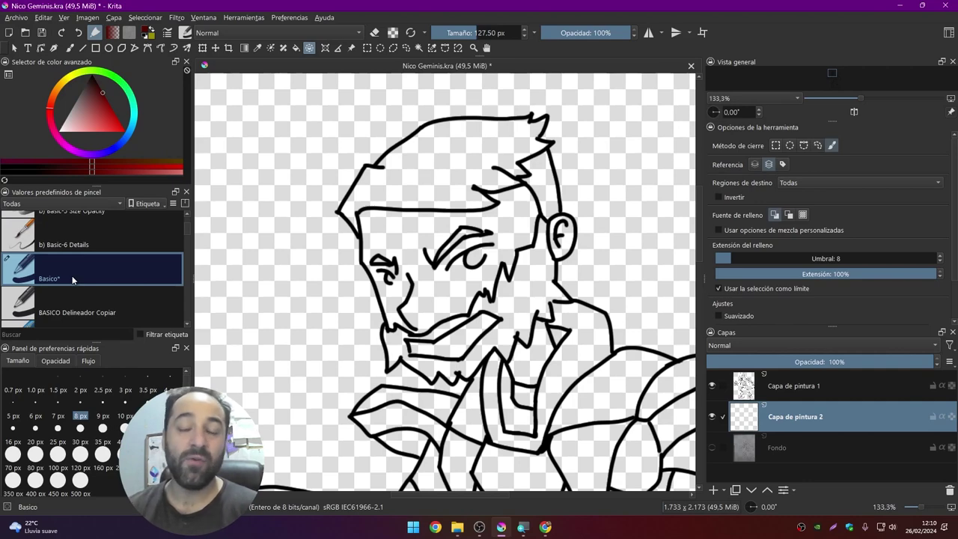
left_click(480, 32)
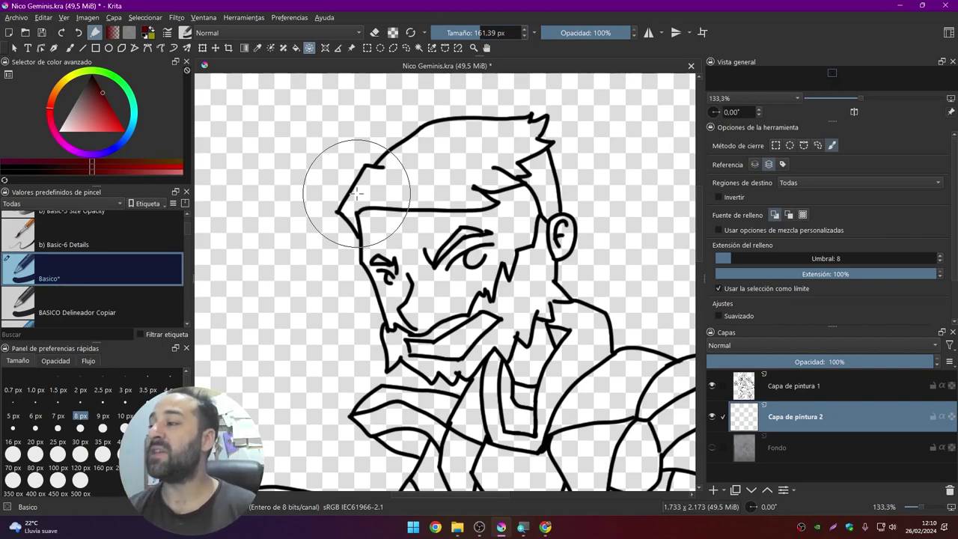
Step: Brush over the hair on Capa de pintura 2 to fill it dark red
mouse_move(335, 217)
left_mouse_down()
mouse_move(457, 174)
mouse_move(397, 141)
left_mouse_up()
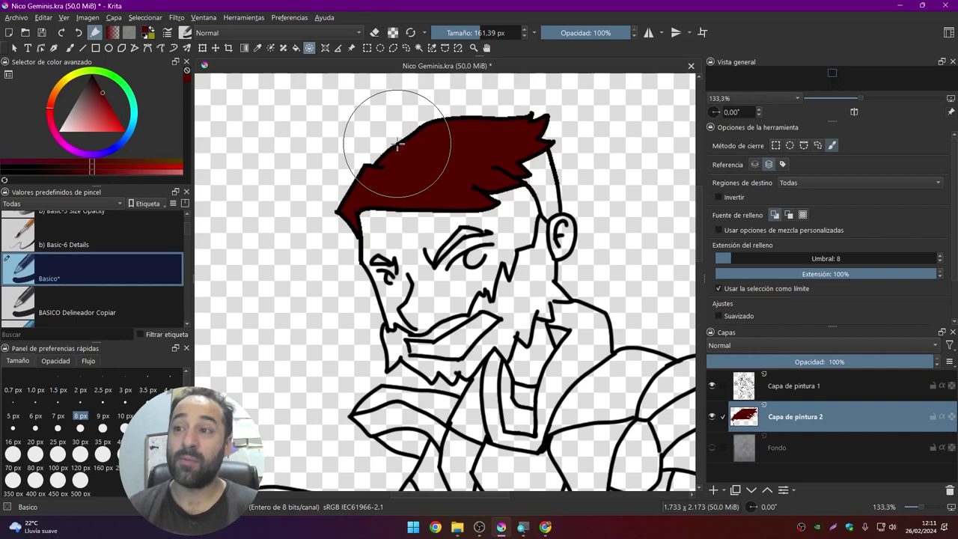
scroll(543, 150, "up", 2)
scroll(545, 214, "up", 2)
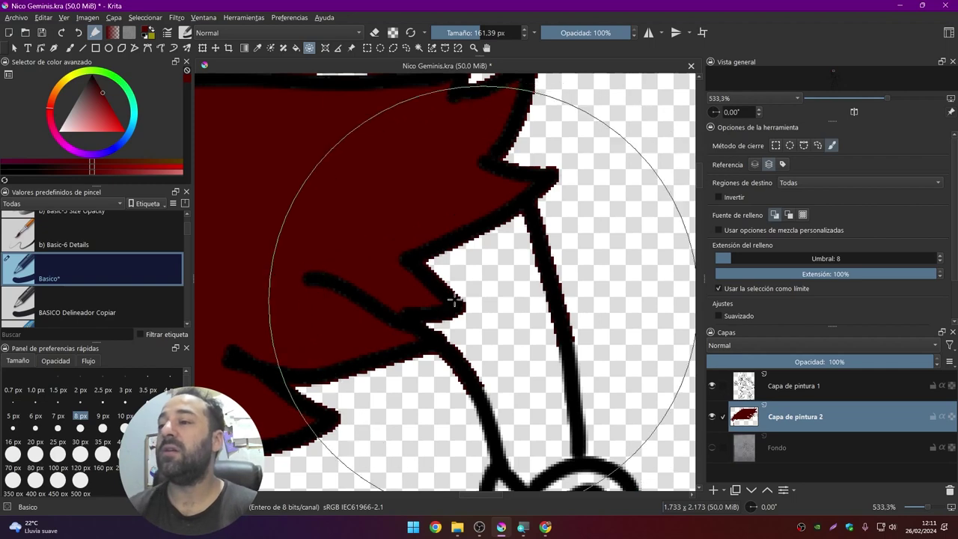
scroll(404, 281, "down", 1)
Step: Pan to the hairline and hide then show the line art to inspect the fill
left_click_drag(465, 245, 566, 229)
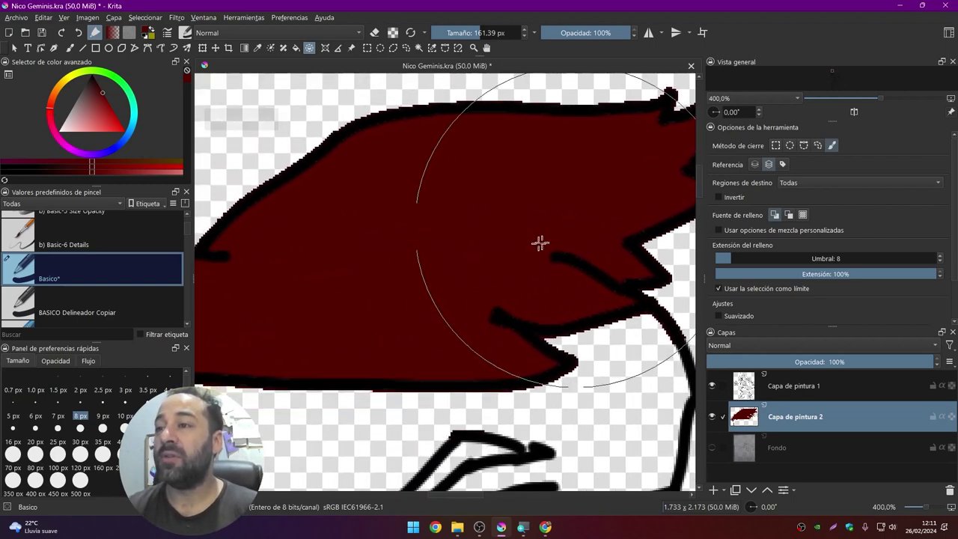
left_click_drag(409, 287, 549, 230)
left_click_drag(435, 287, 447, 280)
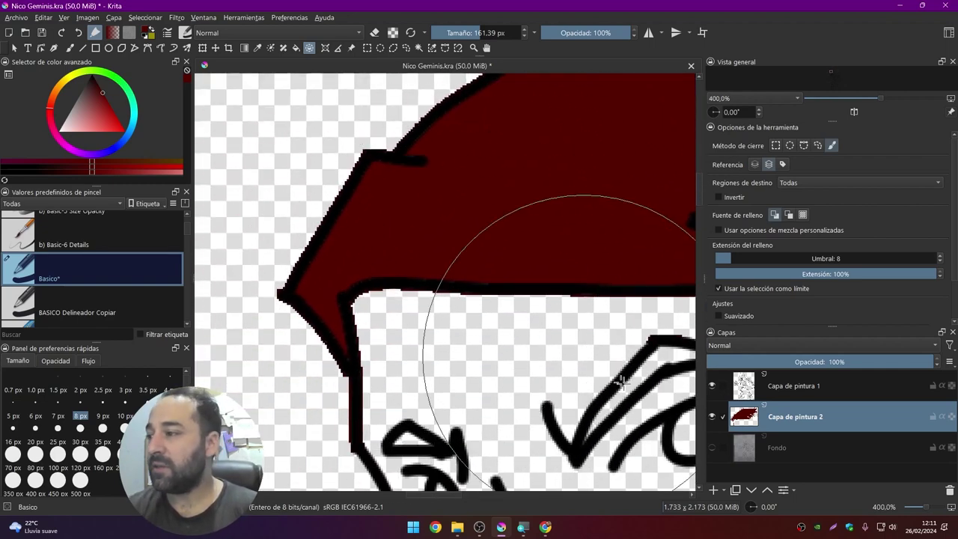
left_click(712, 386)
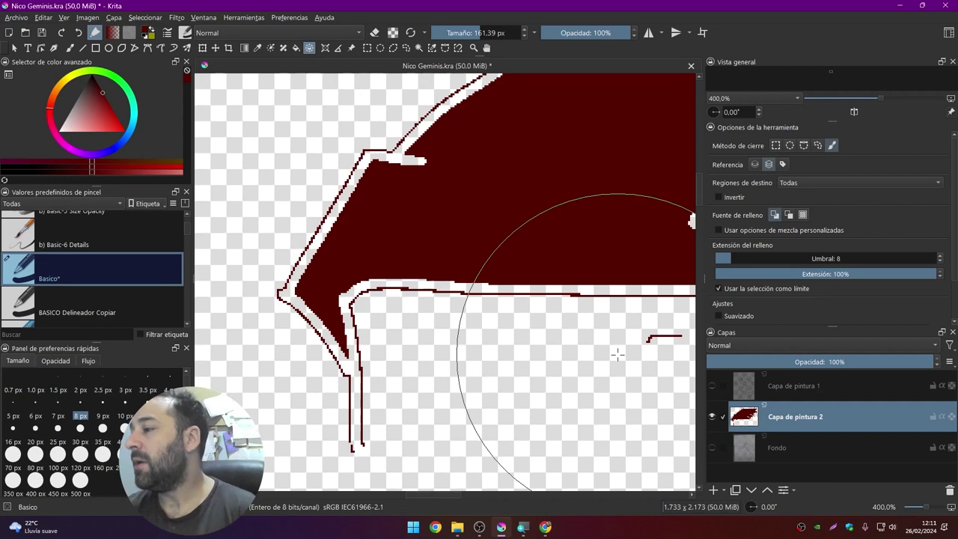
left_click(712, 386)
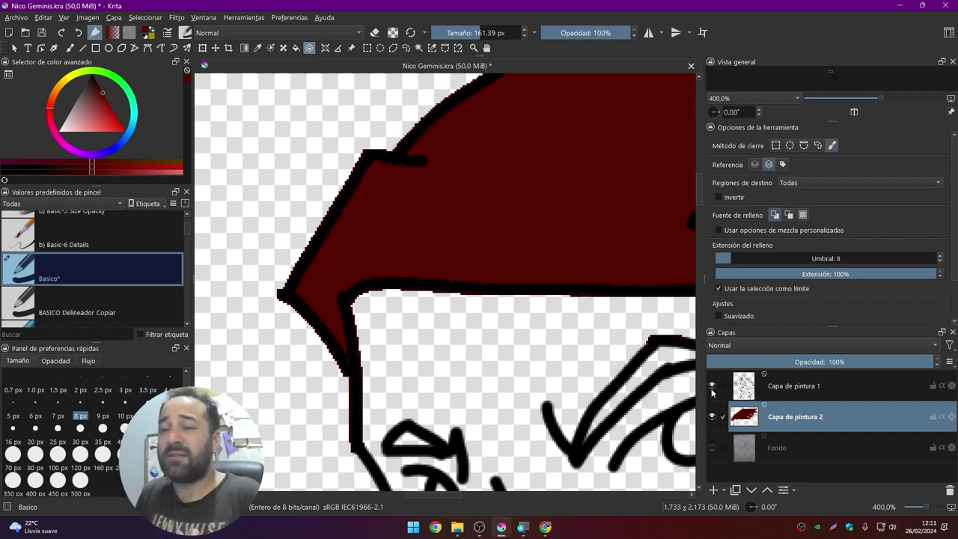
scroll(348, 272, "down", 2)
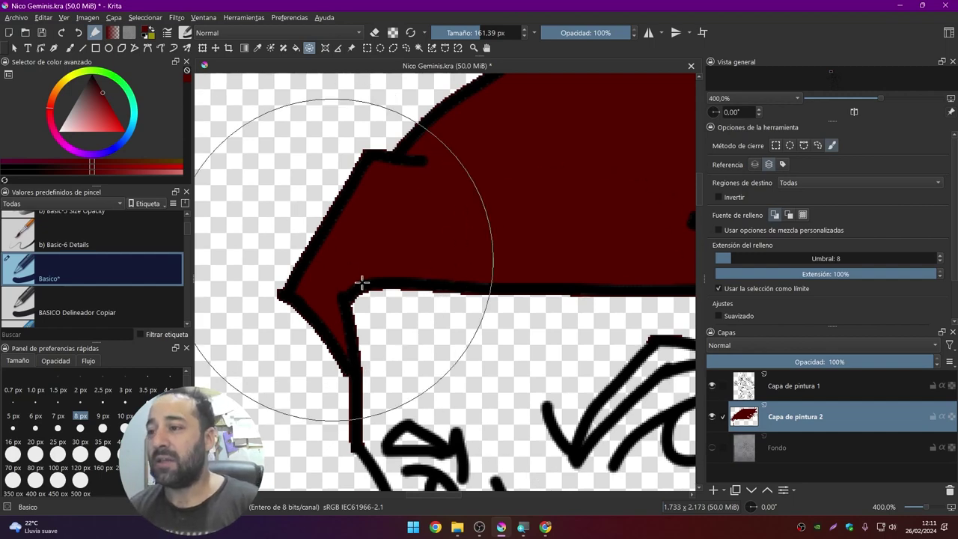
scroll(384, 278, "down", 3)
scroll(378, 229, "down", 1)
scroll(393, 209, "up", 1)
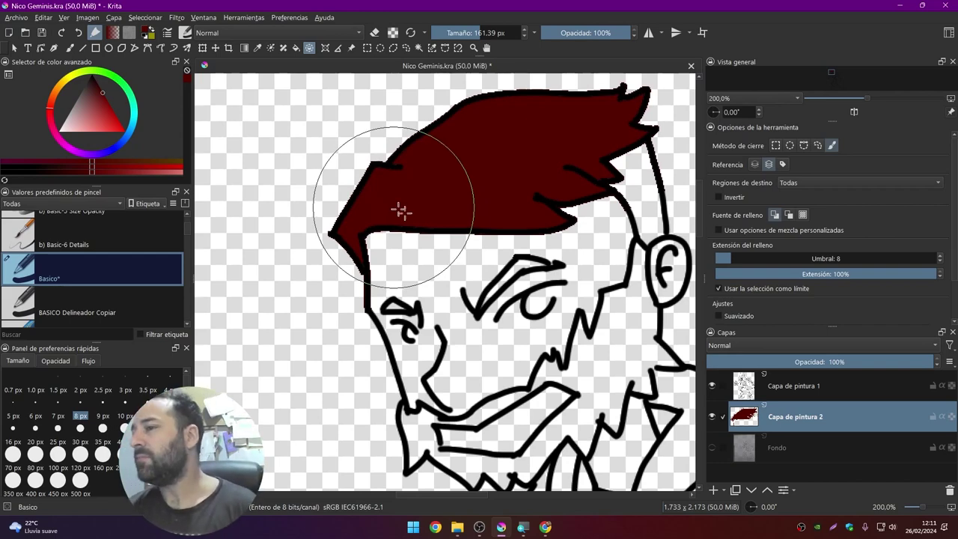
Step: Undo the dark red hair fill and open the Regiones de destino options
left_click(79, 35)
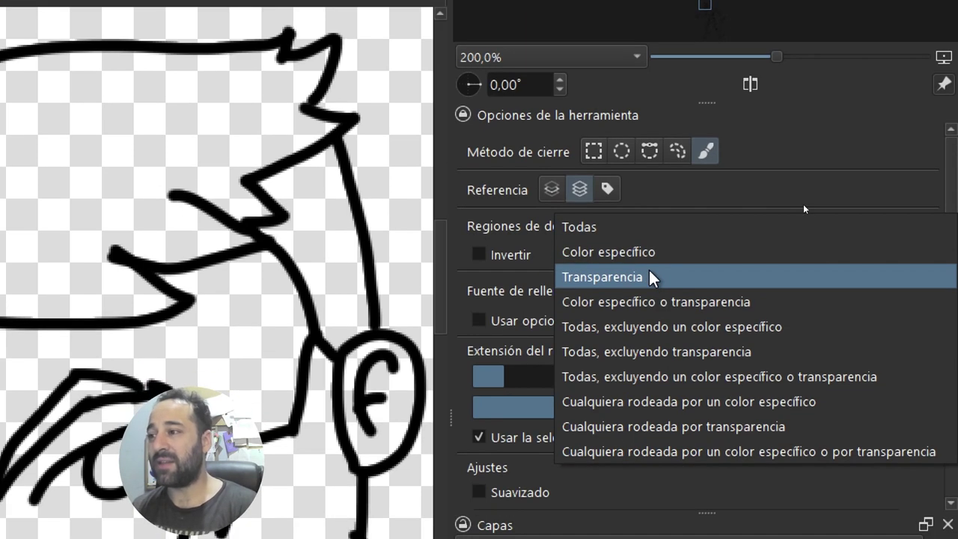
left_click(649, 275)
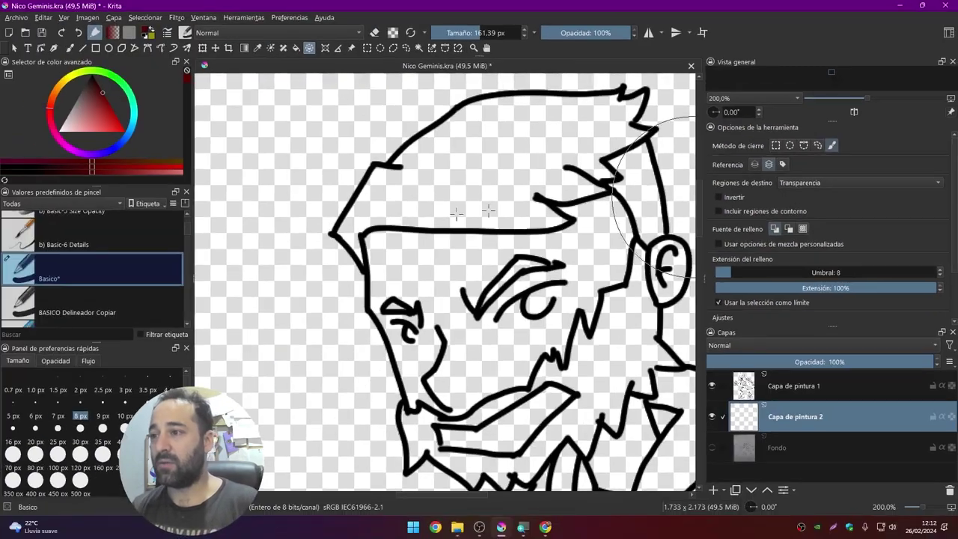
Step: Refill the hair dark red, toggle the line art to inspect, then undo it
left_click_drag(334, 243, 614, 128)
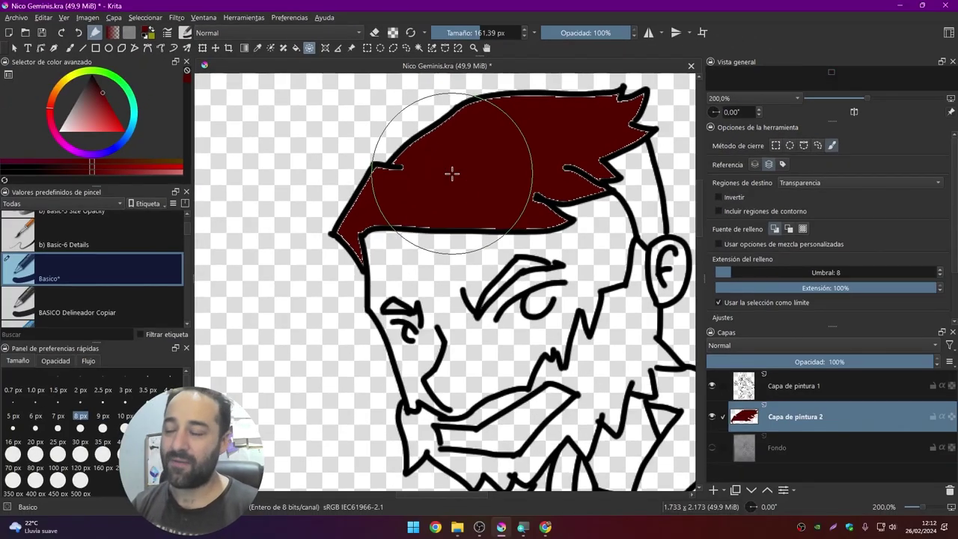
left_click(712, 386)
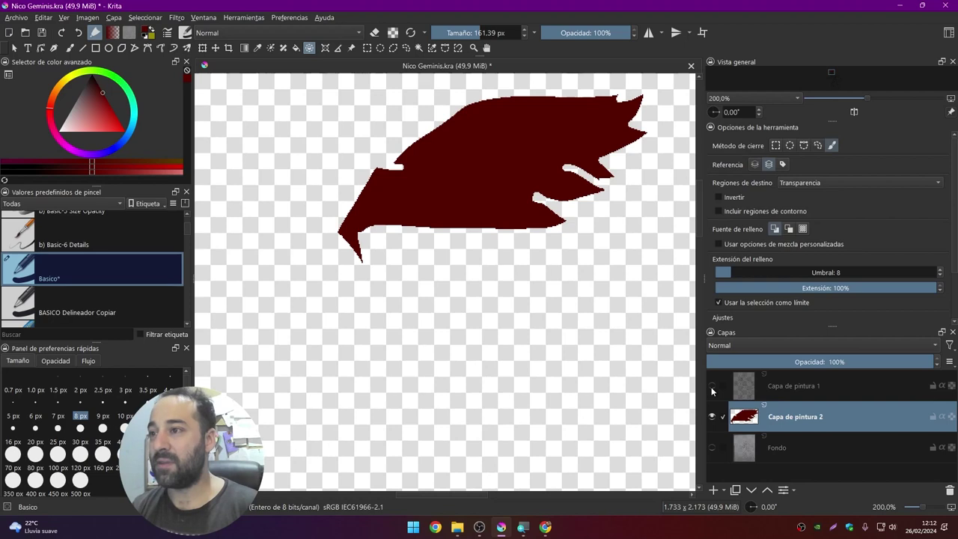
left_click(712, 386)
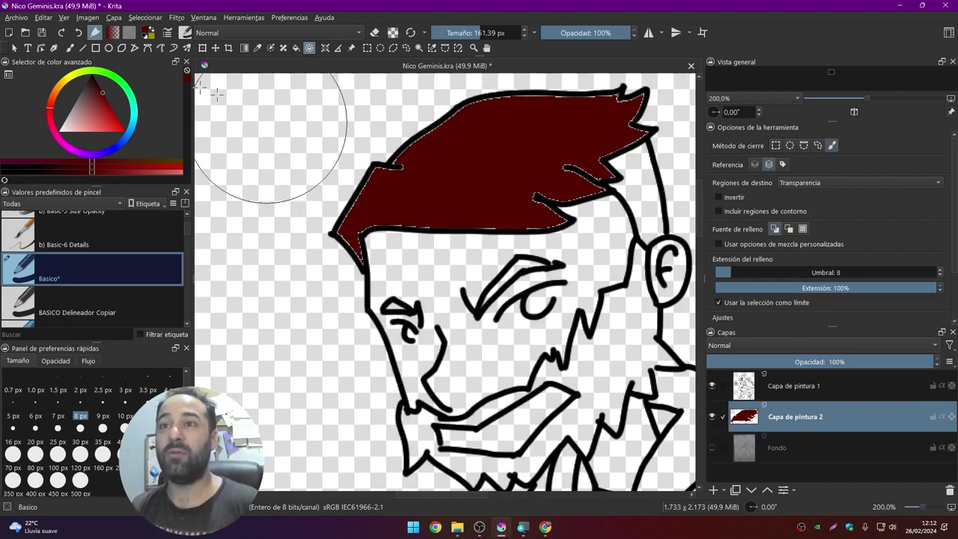
key("ctrl+z")
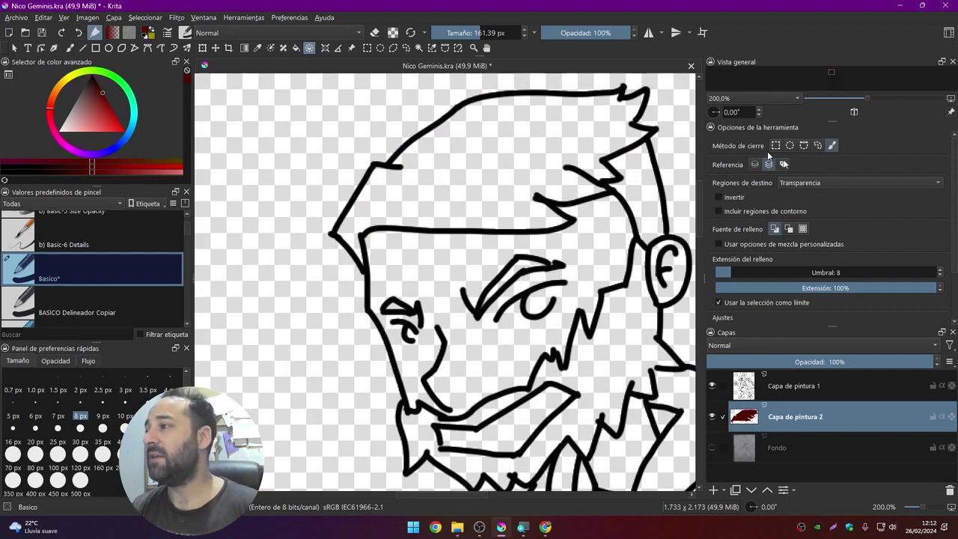
Step: Enable Suavizado with 1 px Aumento and 1 px Pluma, then refill the hair dark red
scroll(951, 225, "down", 2)
scroll(955, 234, "down", 2)
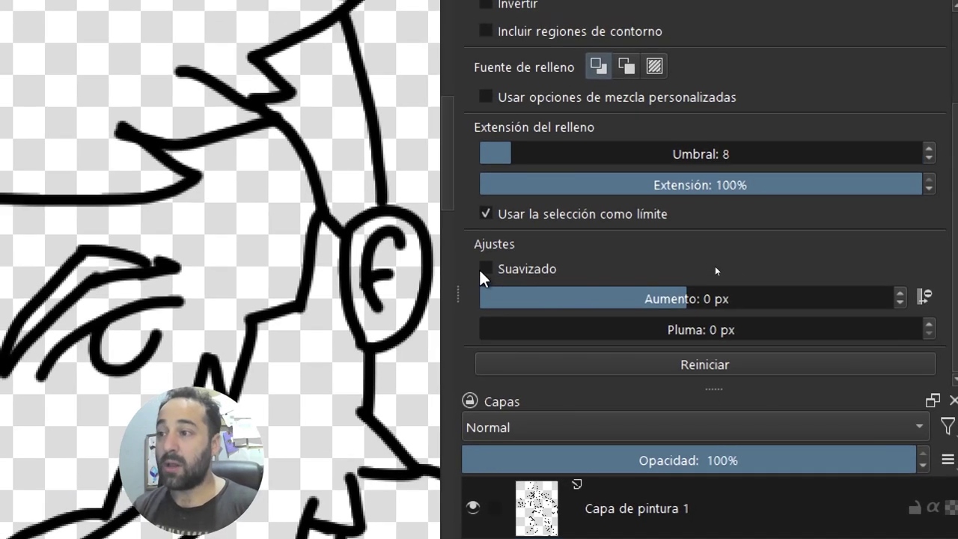
left_click(480, 272)
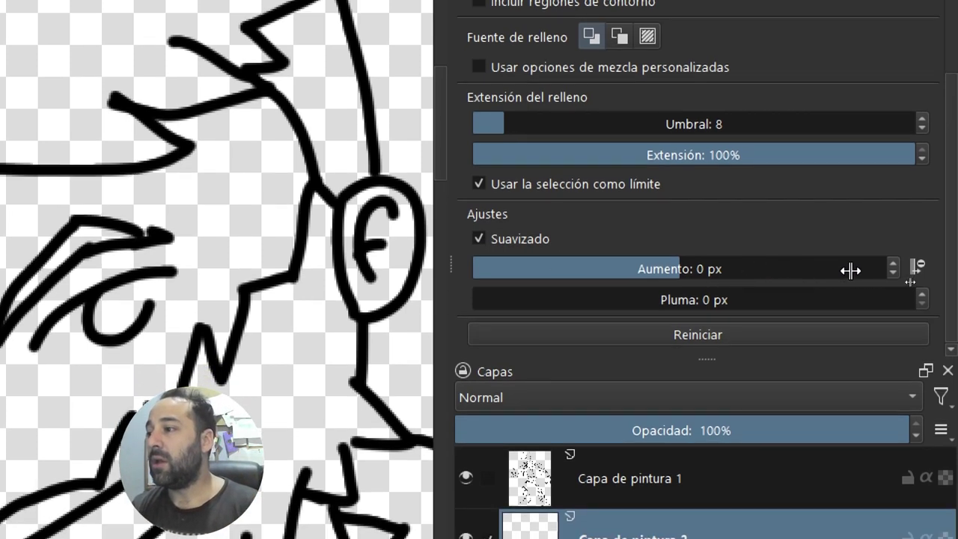
left_click(890, 268)
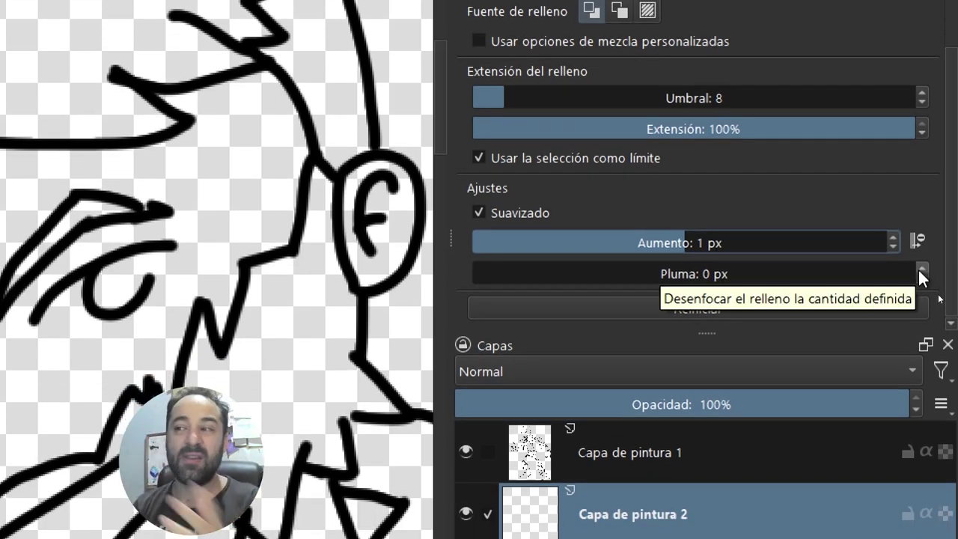
left_click(920, 268)
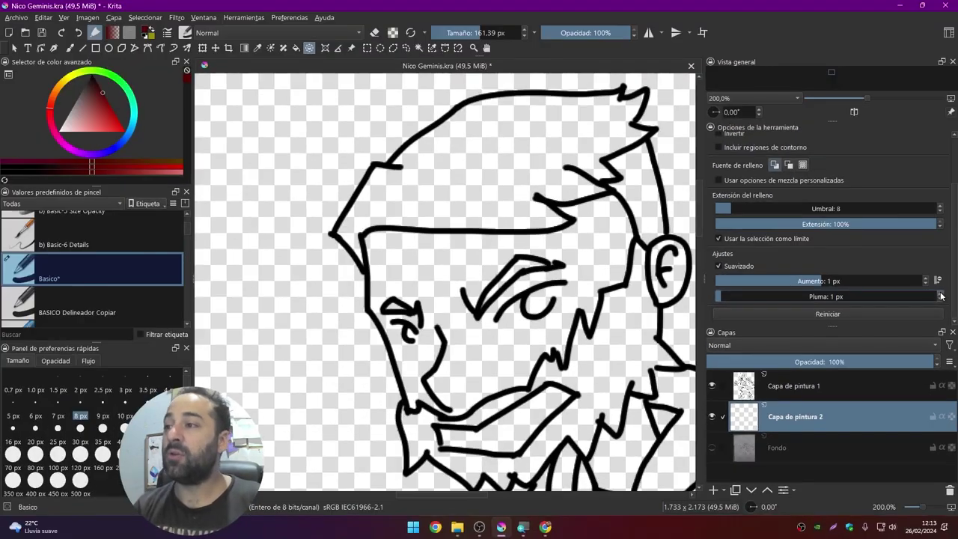
mouse_move(352, 224)
left_mouse_down()
mouse_move(520, 168)
mouse_move(494, 112)
left_mouse_up()
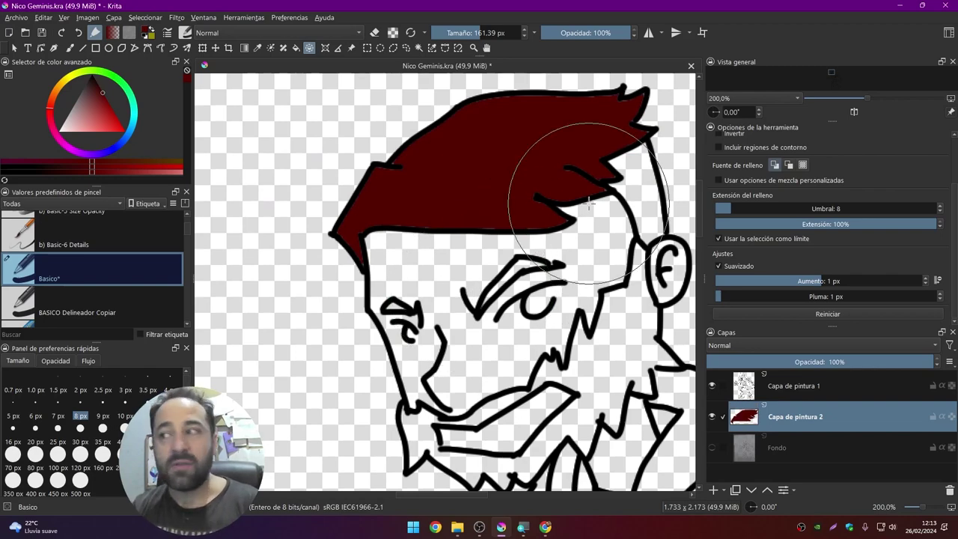
Step: Hide and reshow the line art to inspect the dark-red hair fill, then undo it
scroll(591, 104, "up", 1)
scroll(584, 135, "up", 3)
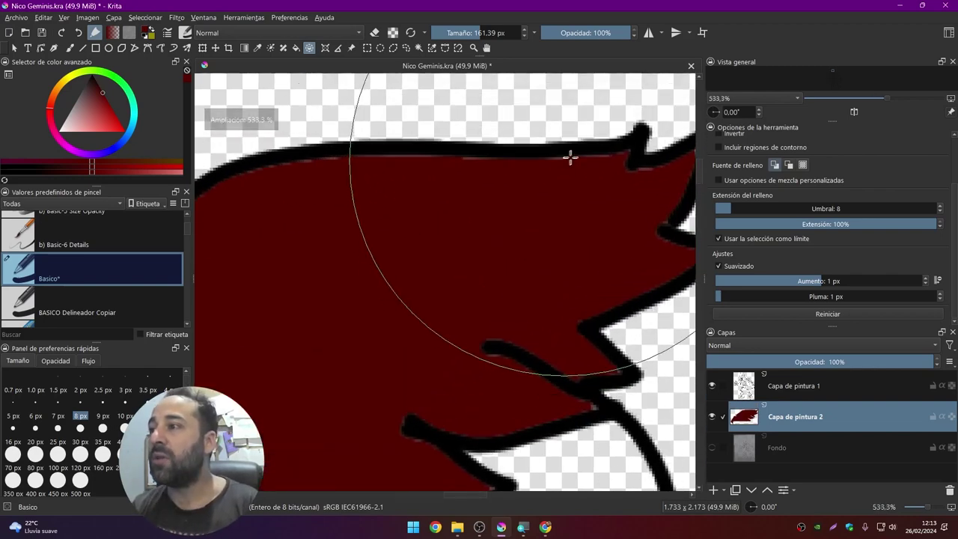
left_click(711, 385)
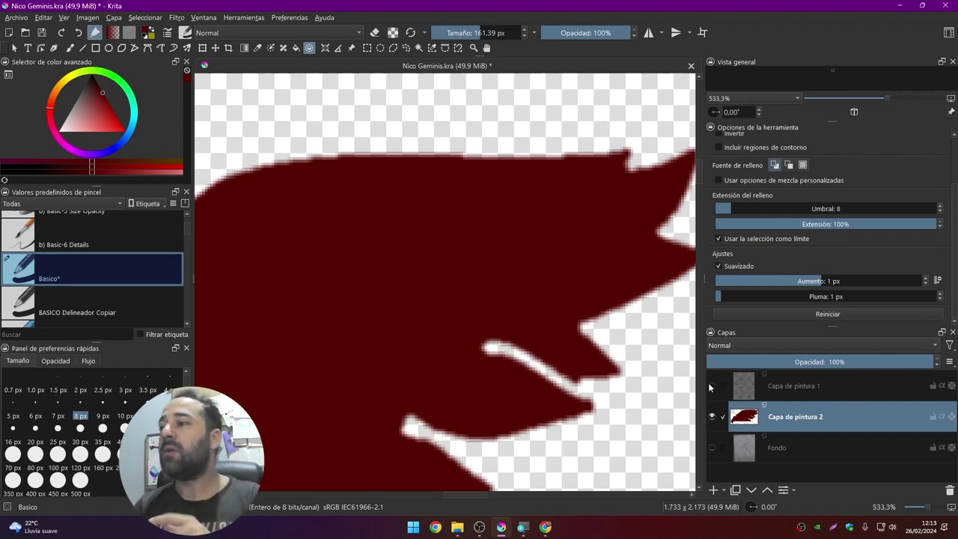
left_click(711, 386)
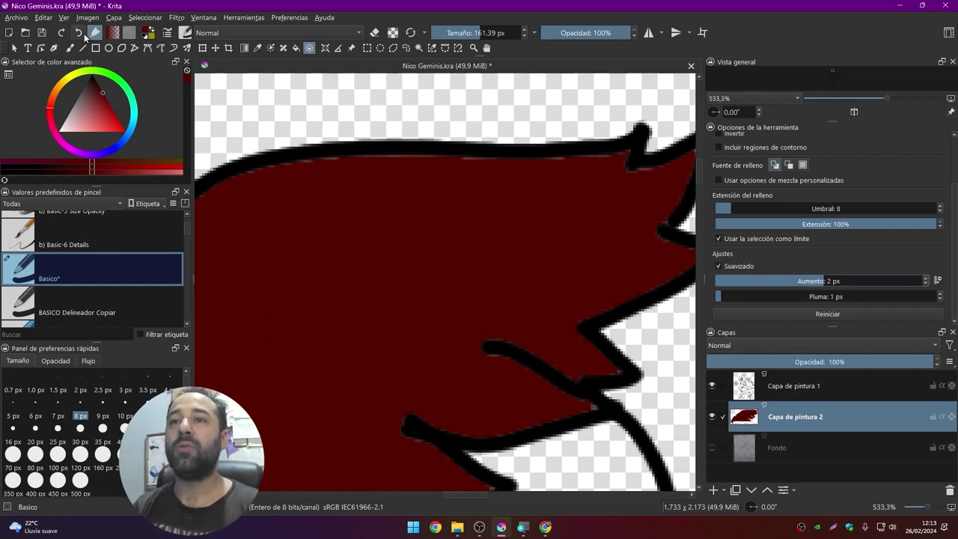
key("ctrl+z")
Step: Refill the hair area dark red
scroll(367, 289, "down", 2)
scroll(460, 209, "down", 1)
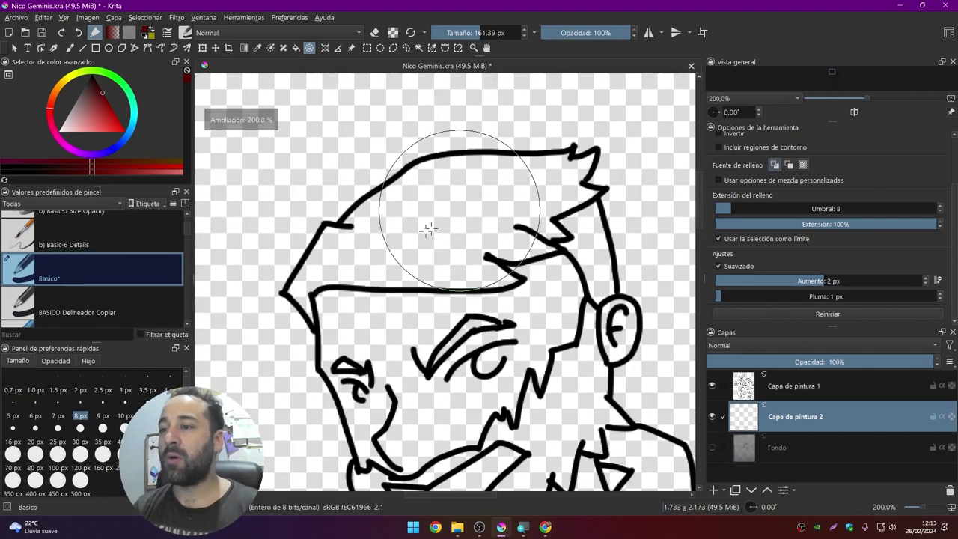
left_click_drag(306, 278, 584, 149)
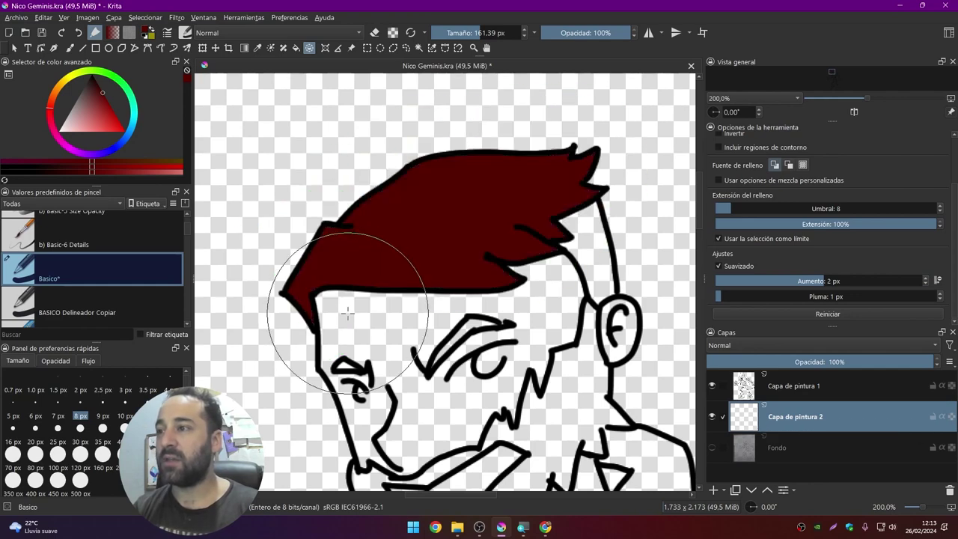
Step: Extend the dark-red hair fill down the sideburn to the ear
scroll(509, 174, "up", 3)
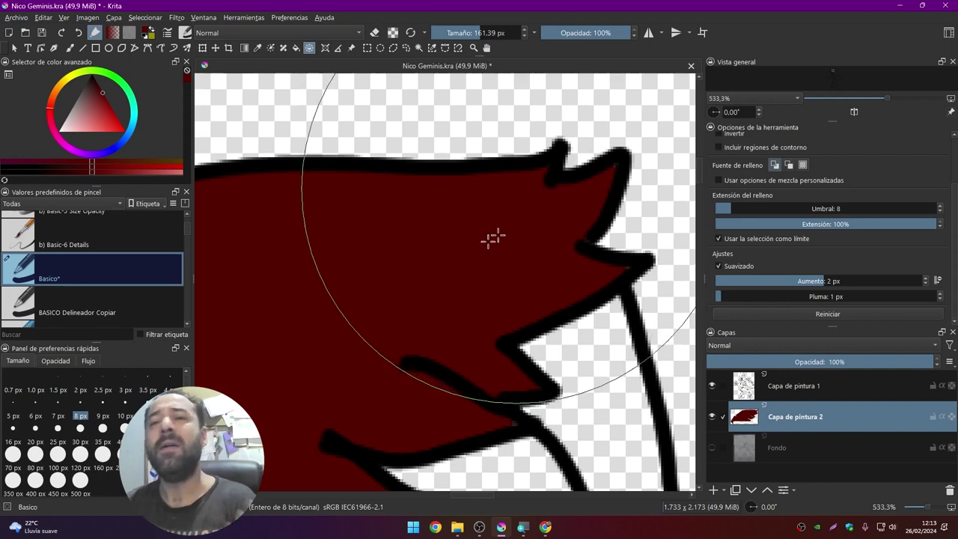
scroll(452, 271, "down", 3)
left_click_drag(392, 280, 494, 120)
left_click_drag(498, 180, 517, 161)
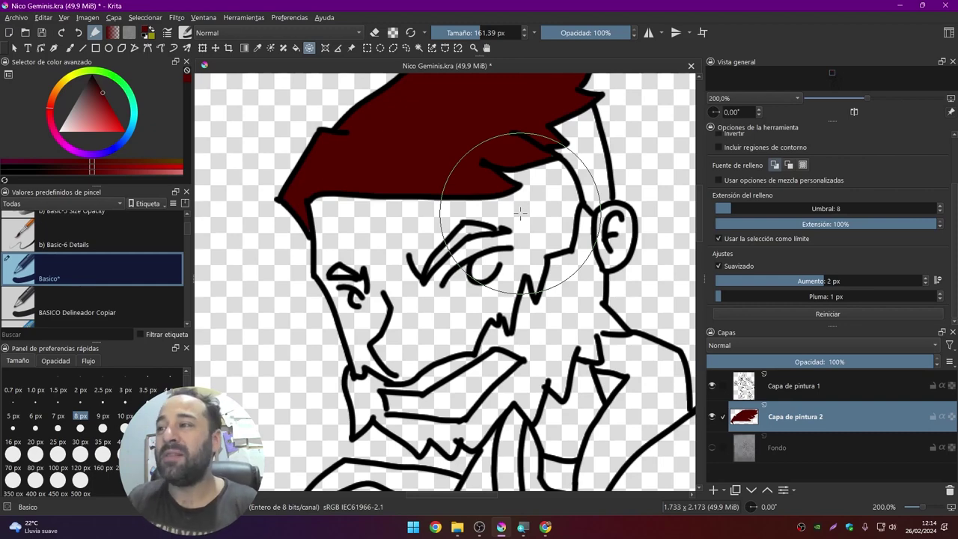
left_click_drag(589, 118, 604, 171)
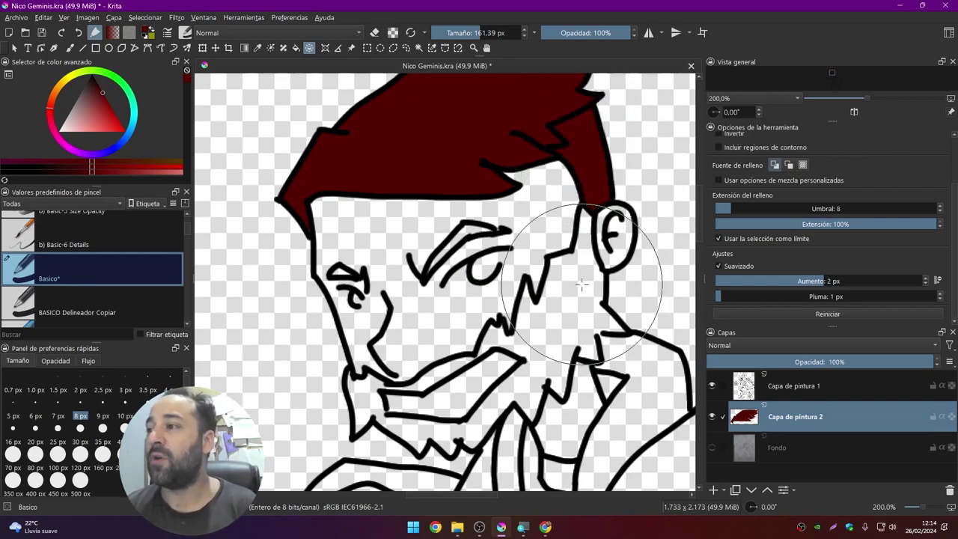
Step: Fill the sideburn and beard dark red to match the hair
left_click_drag(498, 302, 476, 278)
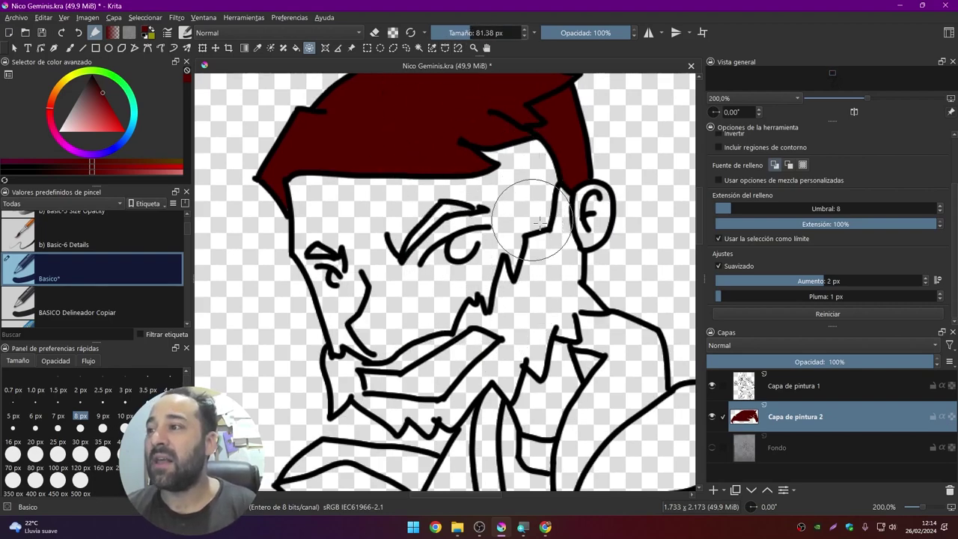
mouse_move(550, 202)
left_mouse_down()
mouse_move(560, 272)
mouse_move(542, 313)
mouse_move(447, 419)
mouse_move(427, 312)
left_mouse_up()
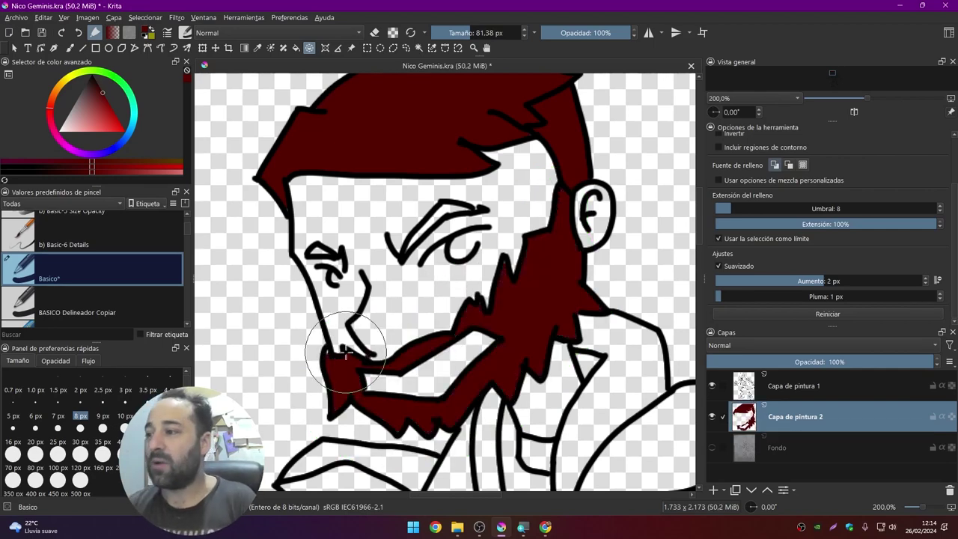
scroll(602, 309, "up", 4)
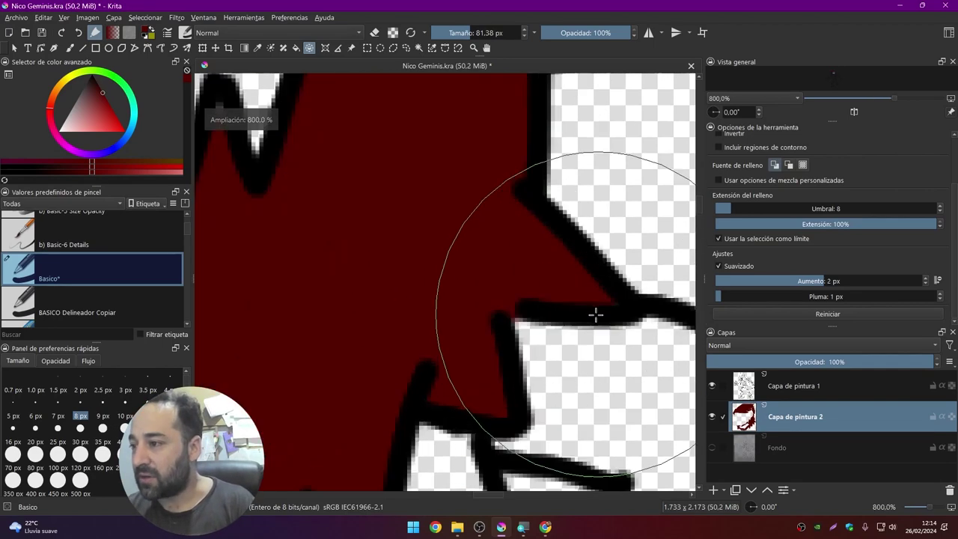
Step: Zoom in on the eyebrows and shrink the fill brush to about 36 px
scroll(524, 313, "up", 2)
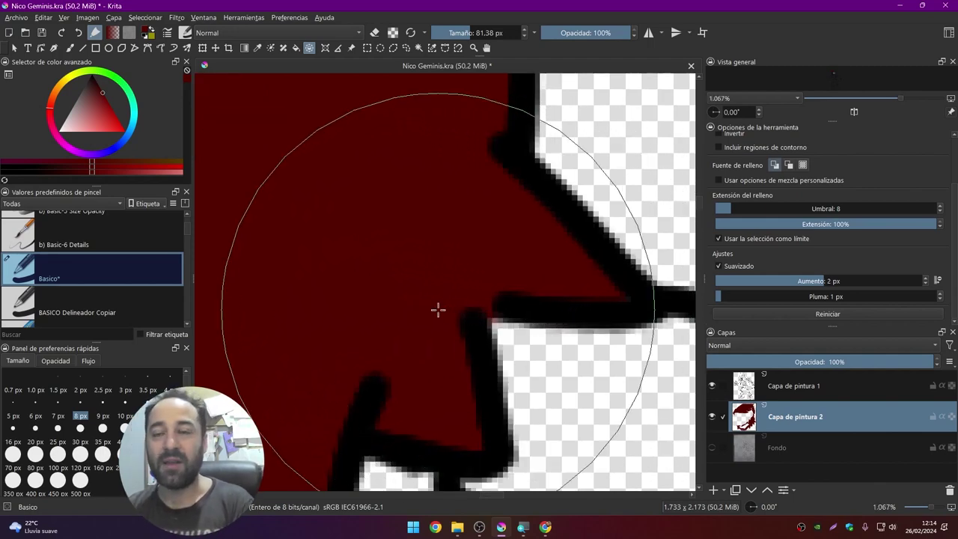
scroll(437, 309, "down", 4)
scroll(439, 313, "down", 4)
scroll(464, 303, "up", 1)
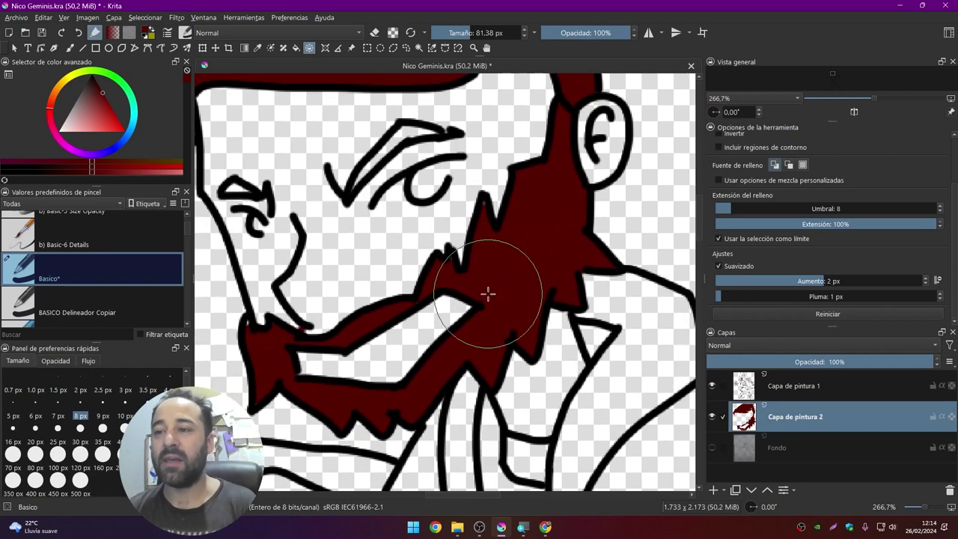
scroll(488, 292, "down", 1)
scroll(283, 352, "up", 2)
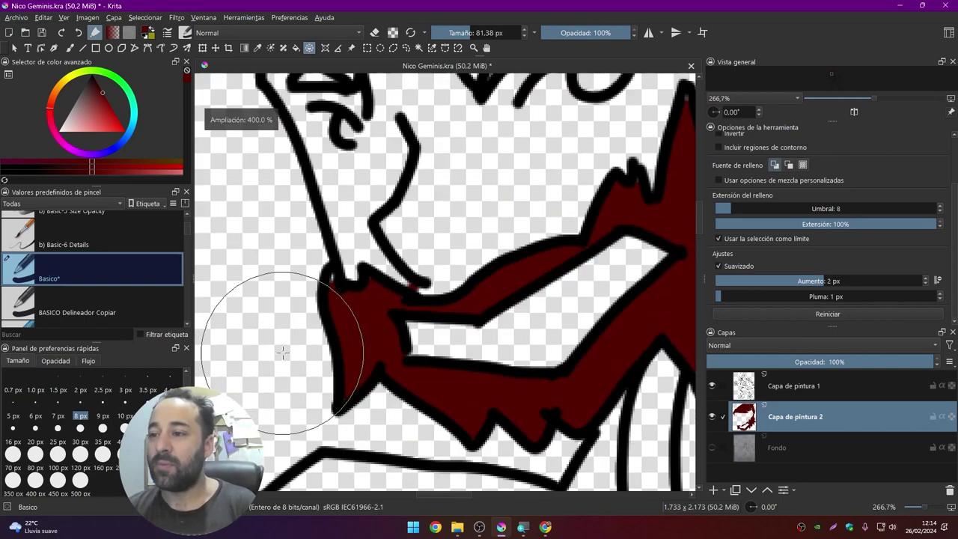
scroll(322, 315, "up", 1)
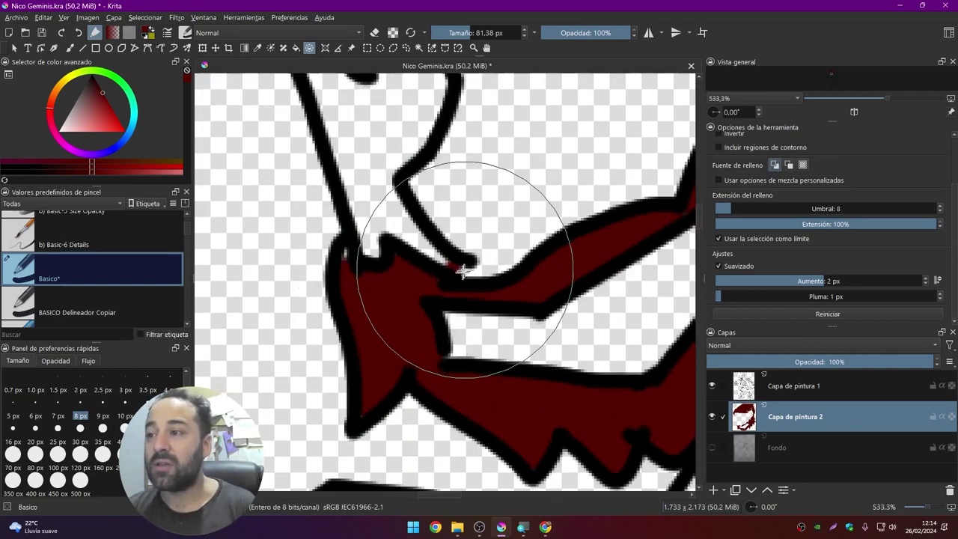
scroll(457, 283, "down", 1)
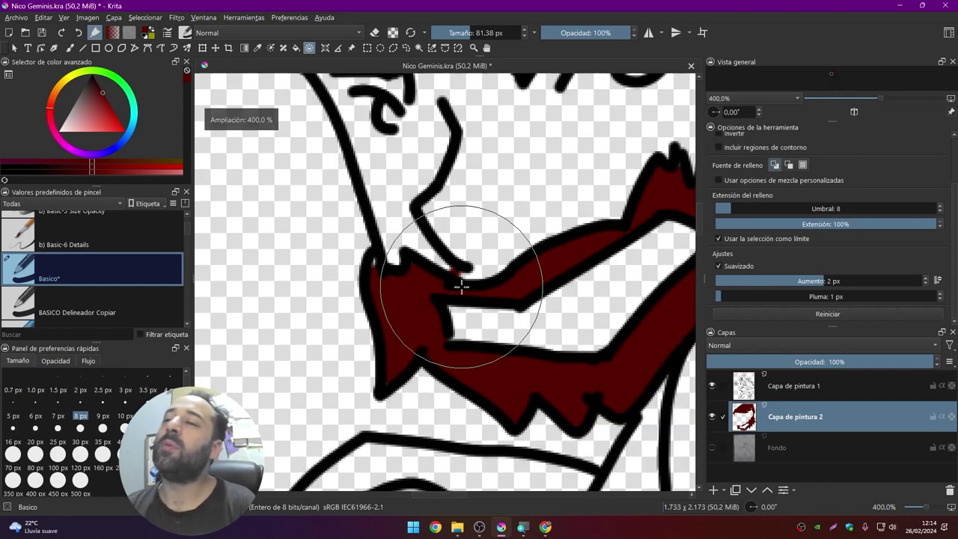
scroll(464, 283, "down", 1)
scroll(479, 270, "down", 1)
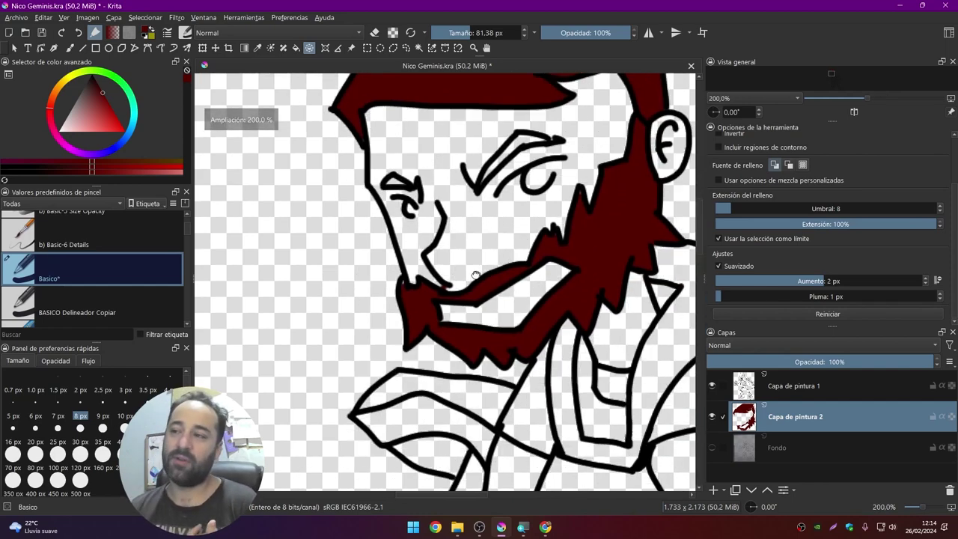
scroll(439, 131, "up", 2)
scroll(439, 131, "up", 1)
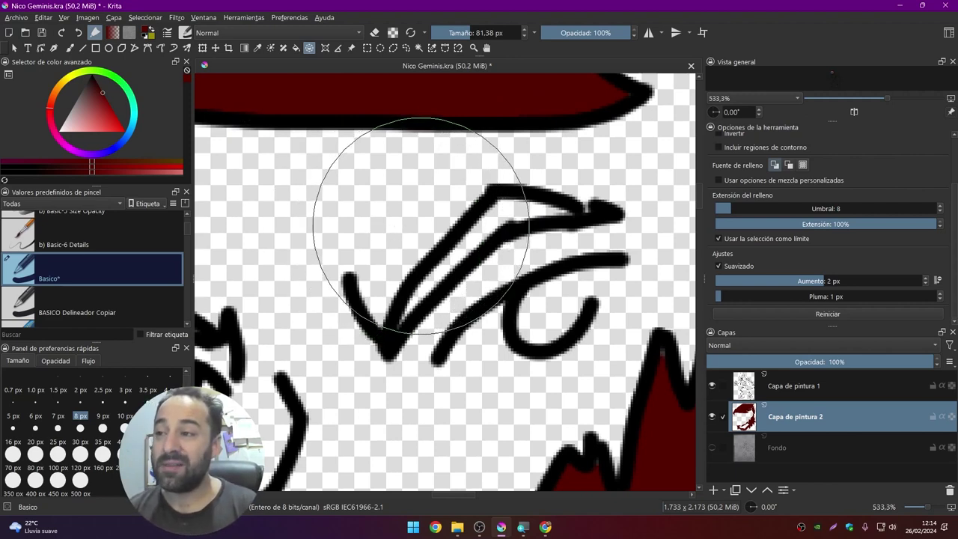
key("bracketleft")
key("bracketleft")
key("bracketleft")
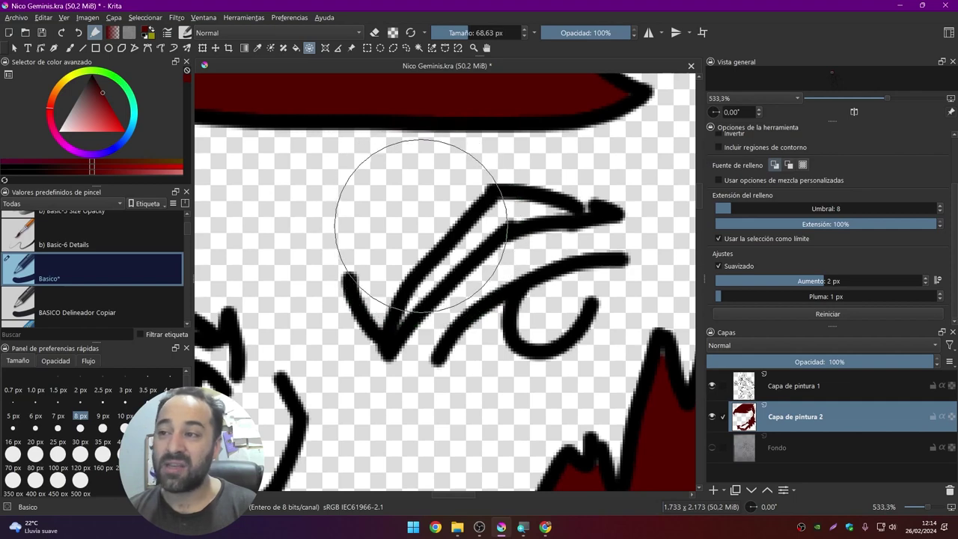
key("bracketright")
key("bracketright")
key("bracketleft")
key("bracketleft")
key("bracketleft")
key("bracketleft")
Step: Fill both eyebrows dark red
left_click_drag(367, 333, 516, 198)
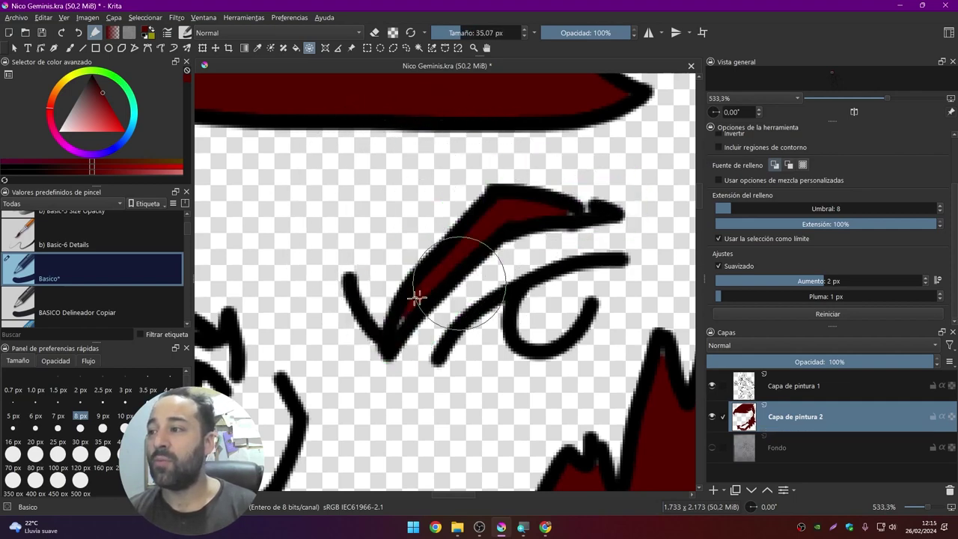
left_click_drag(406, 313, 551, 258)
left_click_drag(427, 224, 400, 231)
Step: Zoom out to show the face and torso with the canvas rotation reset to level
key("minus")
key("minus")
key("minus")
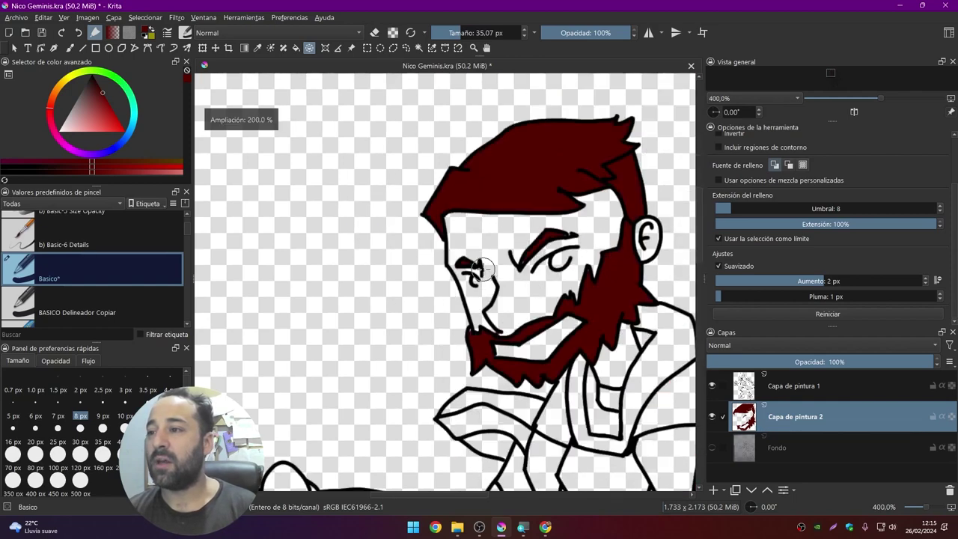
left_click_drag(552, 296, 419, 162)
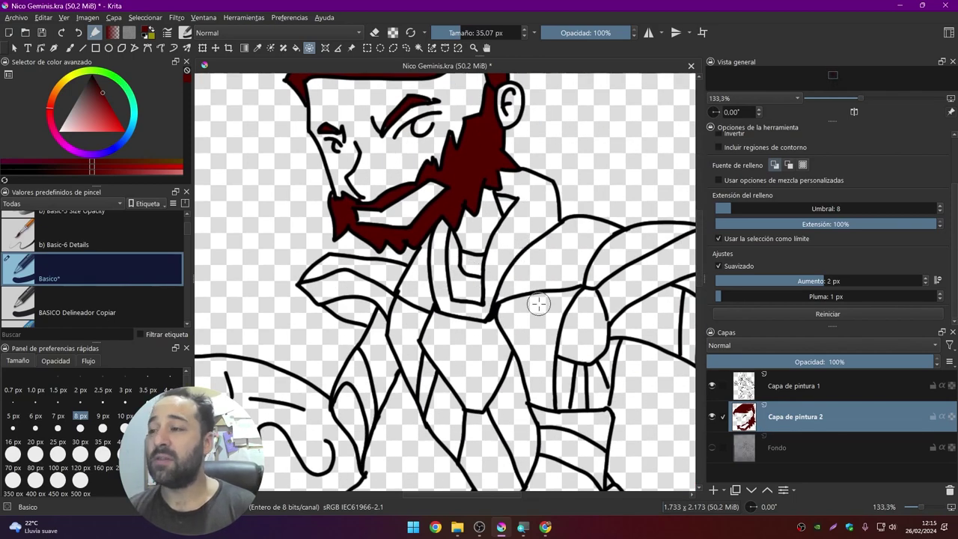
left_click_drag(479, 283, 464, 271)
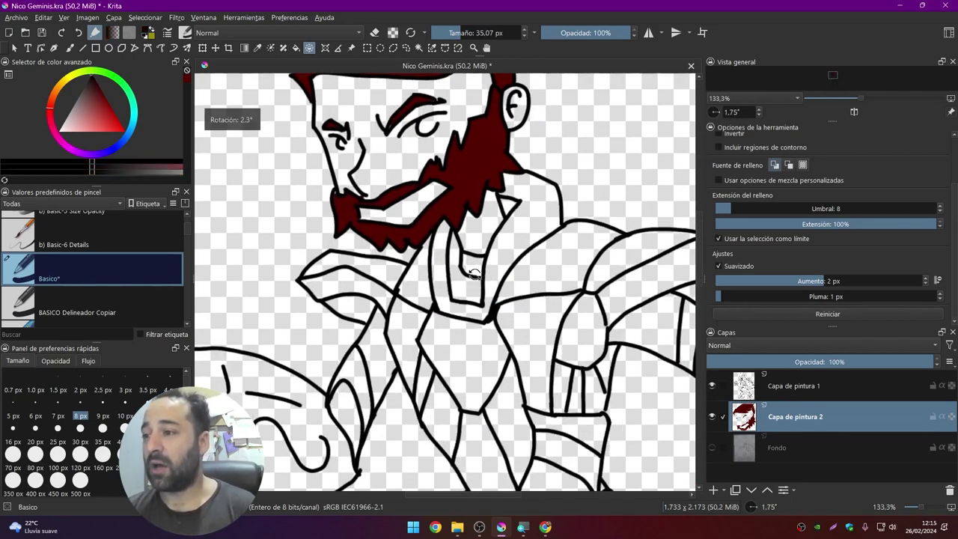
key("4")
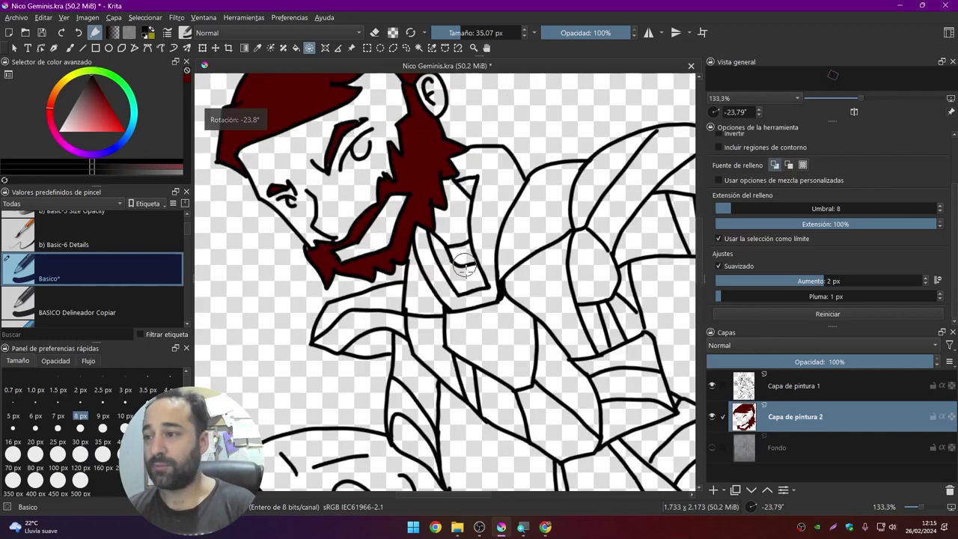
key("5")
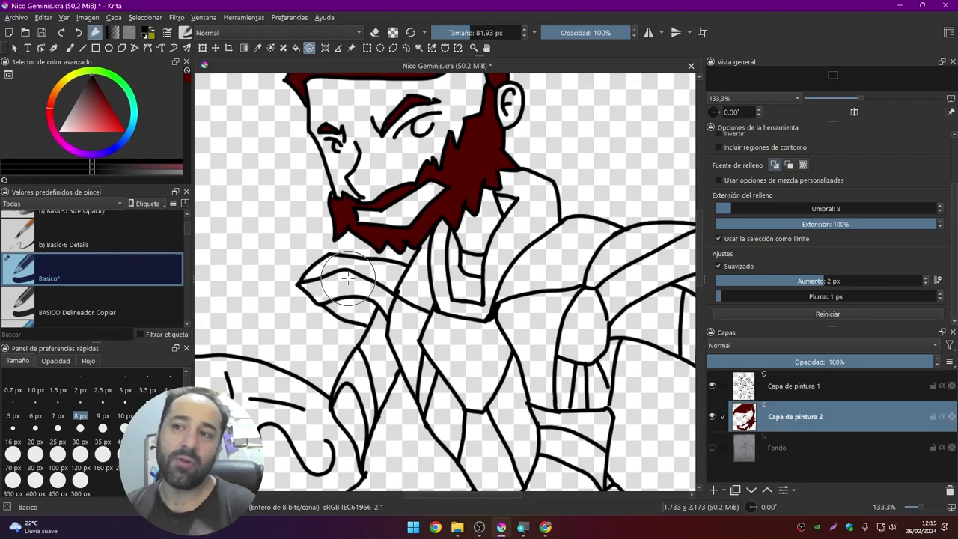
scroll(348, 278, "down", 1)
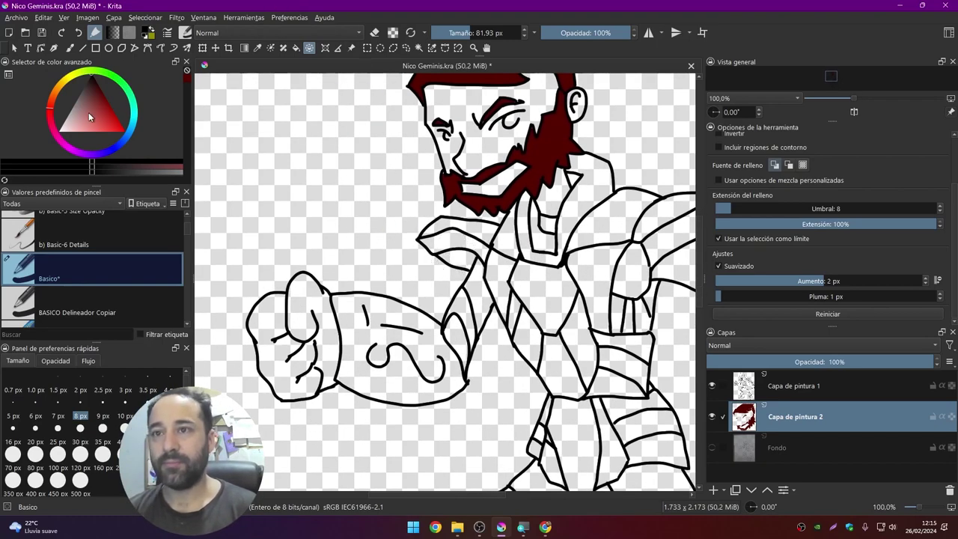
Step: Fill both fists light pink
left_click_drag(89, 116, 77, 117)
left_click_drag(288, 273, 307, 352)
left_click_drag(524, 337, 224, 217)
mouse_move(486, 329)
left_mouse_down()
mouse_move(584, 326)
mouse_move(523, 352)
left_mouse_up()
Step: Fill the two thigh areas red and start on a chest armour piece
scroll(201, 230, "down", 2)
scroll(200, 230, "up", 1)
left_click_drag(397, 337, 438, 378)
left_click_drag(456, 337, 516, 359)
left_click_drag(503, 188, 508, 193)
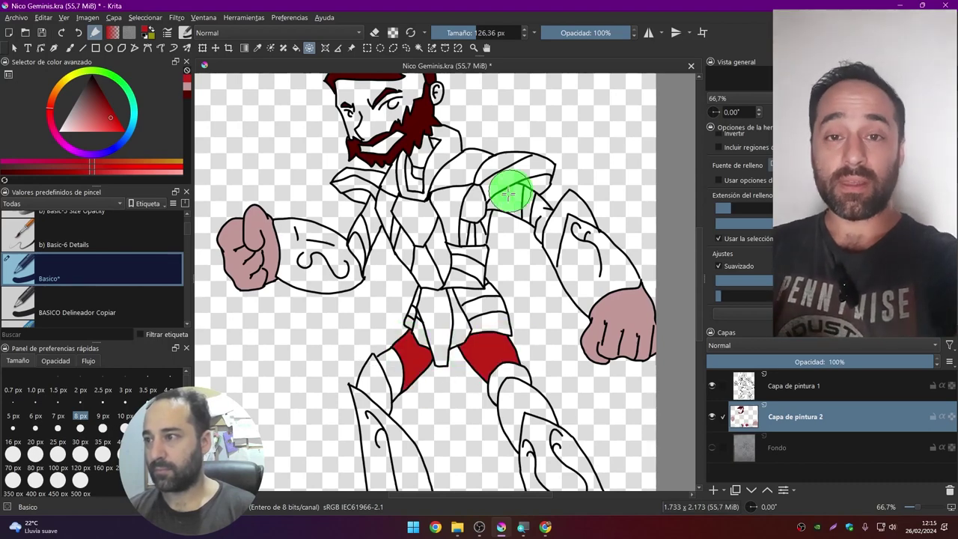
scroll(472, 358, "down", 5)
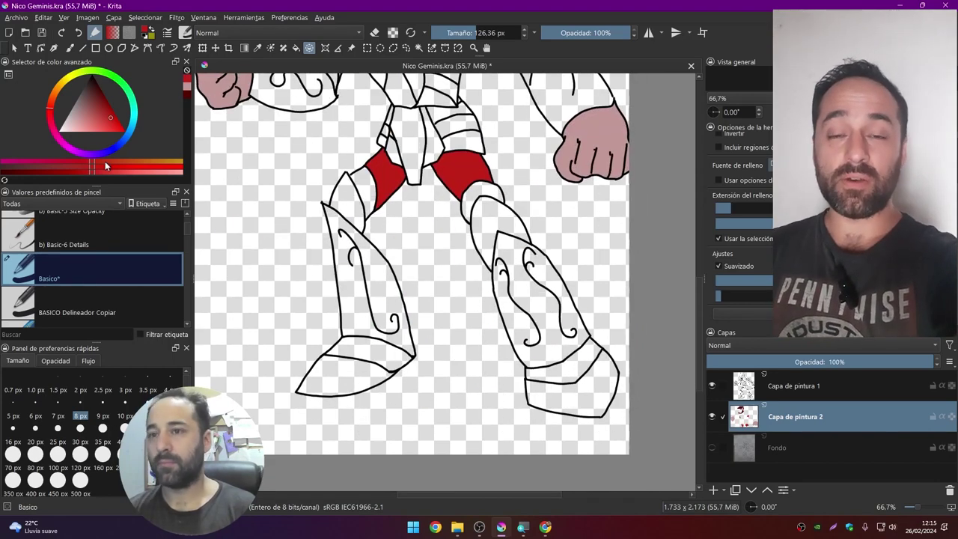
Step: Fill both boots and the arm and shoulder bands gold
left_click(105, 166)
left_click_drag(299, 395, 408, 358)
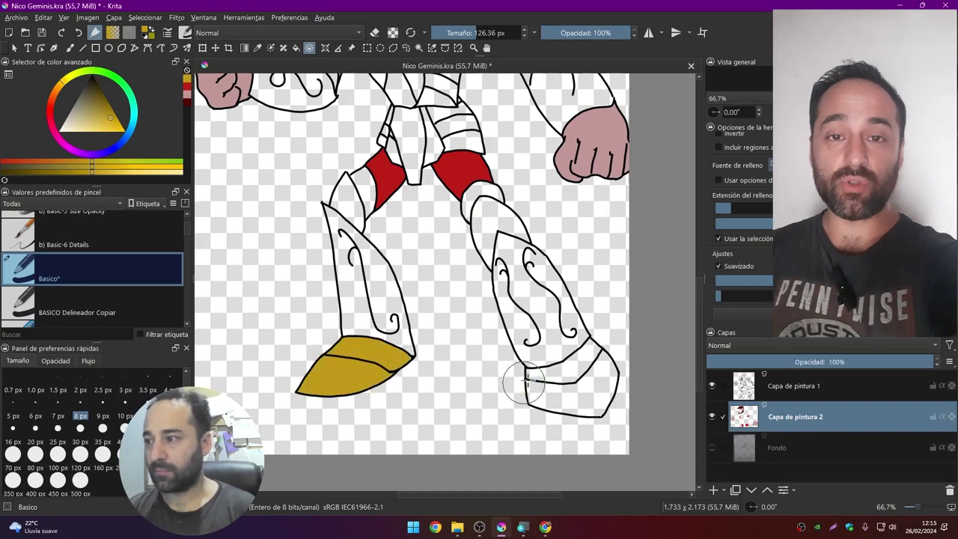
left_click_drag(524, 384, 591, 408)
left_click_drag(378, 209, 567, 182)
Step: Fill the small collar gap with the bodysuit's red
scroll(381, 213, "up", 5)
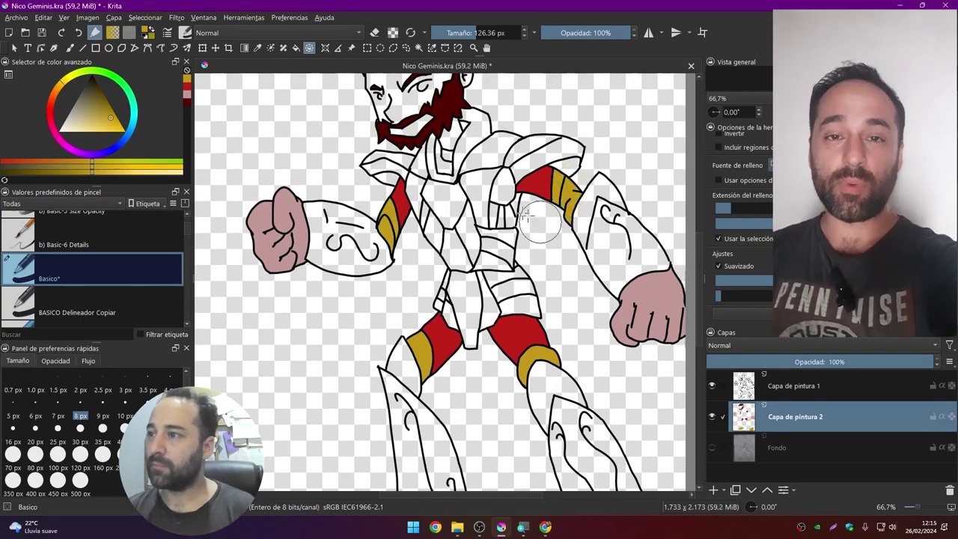
scroll(549, 228, "up", 1)
scroll(549, 148, "up", 3)
left_click(439, 254)
scroll(439, 254, "down", 1)
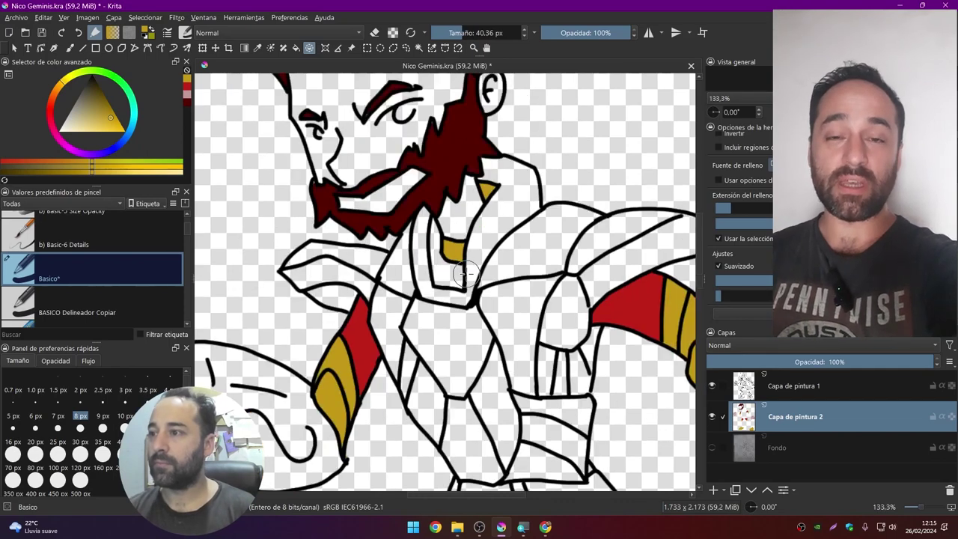
left_click(340, 352, "ctrl")
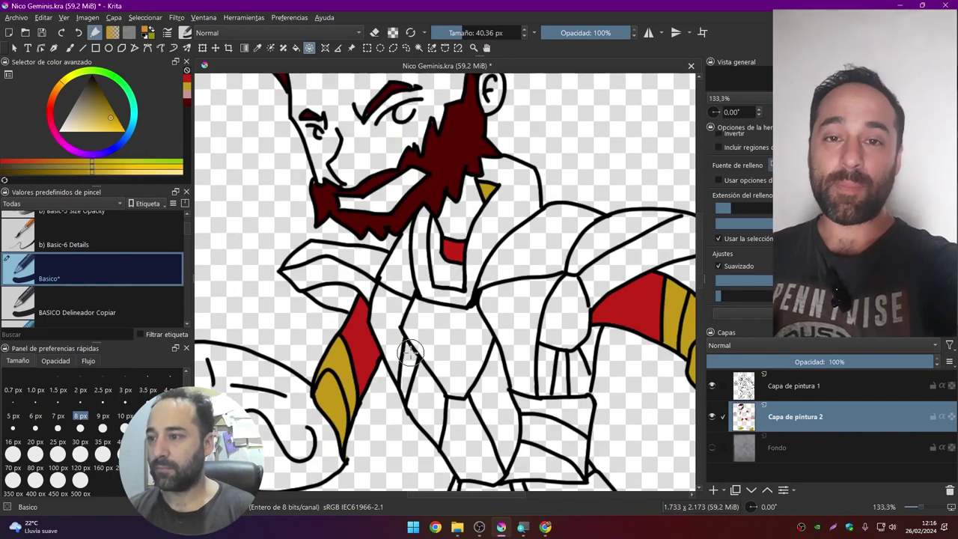
Step: Fill the torso armour panels, side panels and narrow upper panels gold
left_click_drag(411, 375, 393, 241)
mouse_move(477, 221)
left_mouse_down()
mouse_move(511, 306)
mouse_move(569, 322)
mouse_move(543, 231)
left_mouse_up()
left_click_drag(490, 307, 531, 296)
left_click_drag(393, 307, 404, 315)
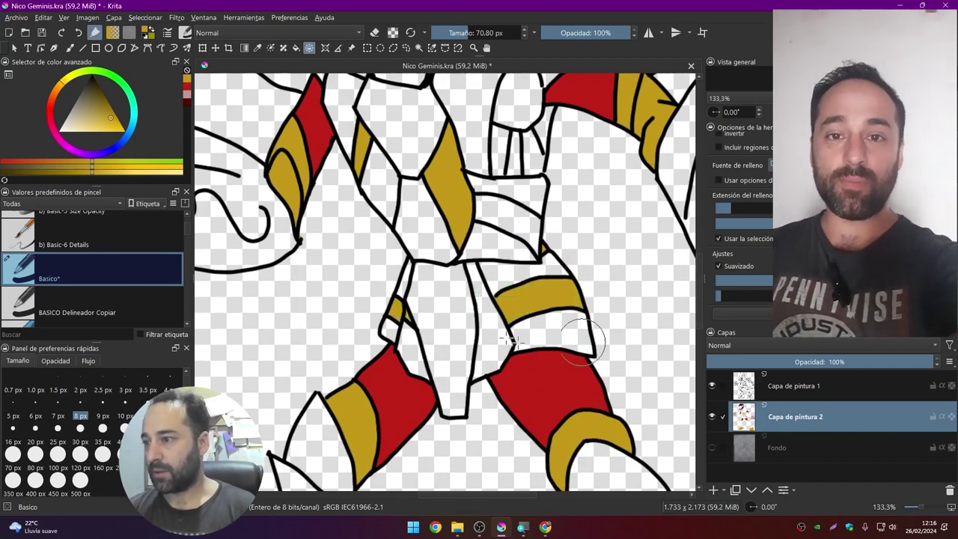
left_click_drag(583, 341, 560, 445)
mouse_move(494, 255)
left_mouse_down()
mouse_move(555, 261)
mouse_move(498, 249)
left_mouse_up()
Step: Fill several armour panels, the under-chest panel, an arm section and strips in a new gold shade
left_click(106, 99)
left_click_drag(517, 202, 569, 239)
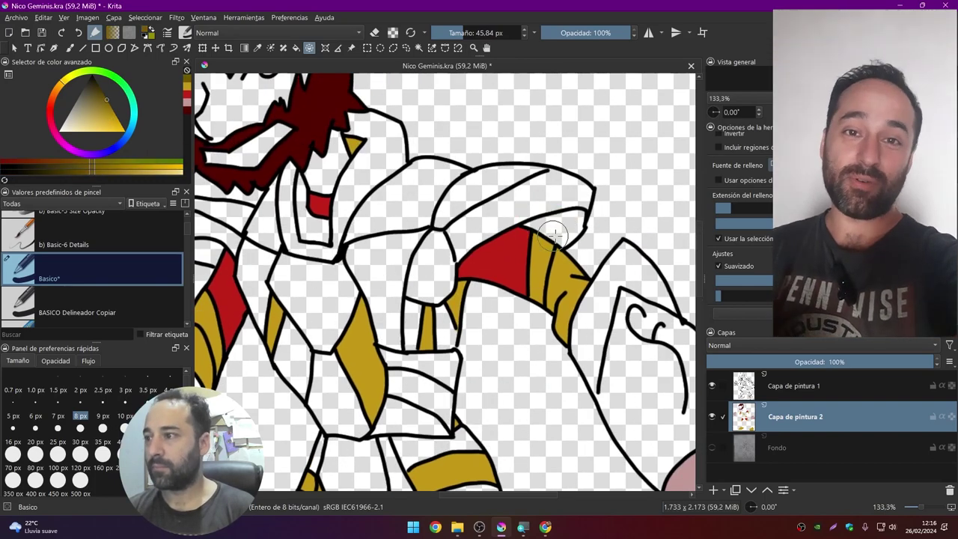
left_click_drag(318, 175, 447, 189)
left_click_drag(483, 148, 490, 154)
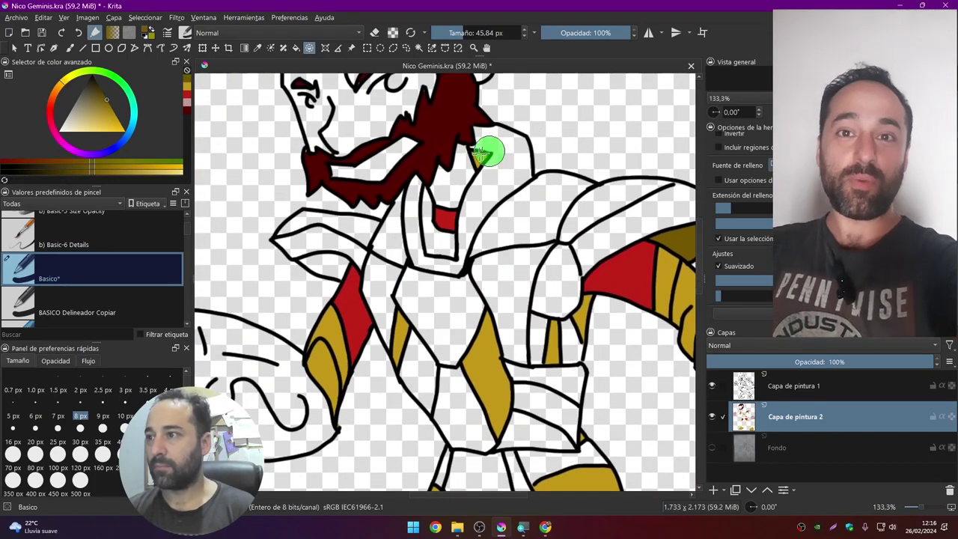
left_click_drag(421, 183, 443, 247)
mouse_move(311, 258)
left_mouse_down()
mouse_move(330, 270)
mouse_move(372, 197)
left_mouse_up()
key("minus")
mouse_move(524, 342)
left_mouse_down()
mouse_move(470, 256)
mouse_move(524, 230)
mouse_move(606, 247)
left_mouse_up()
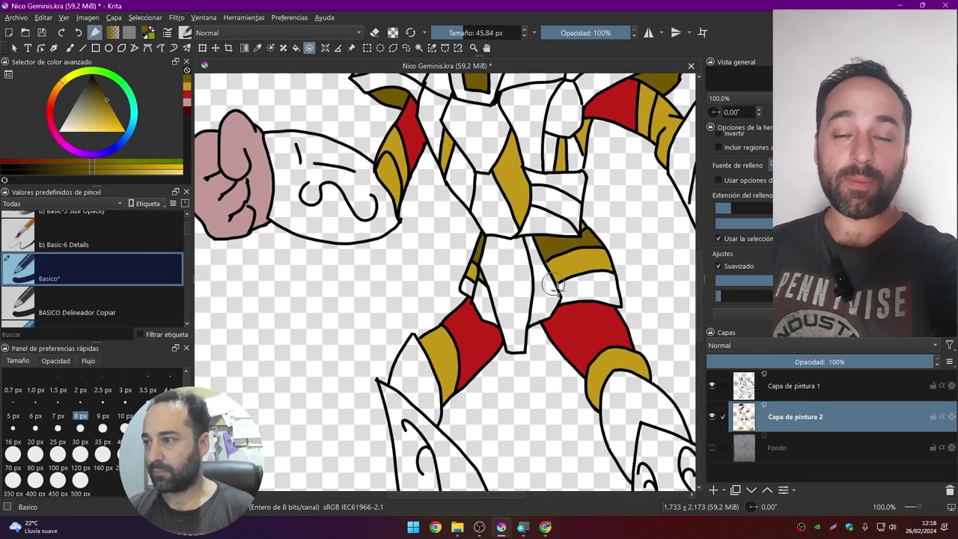
left_click_drag(546, 224, 537, 253)
left_click_drag(512, 201, 581, 221)
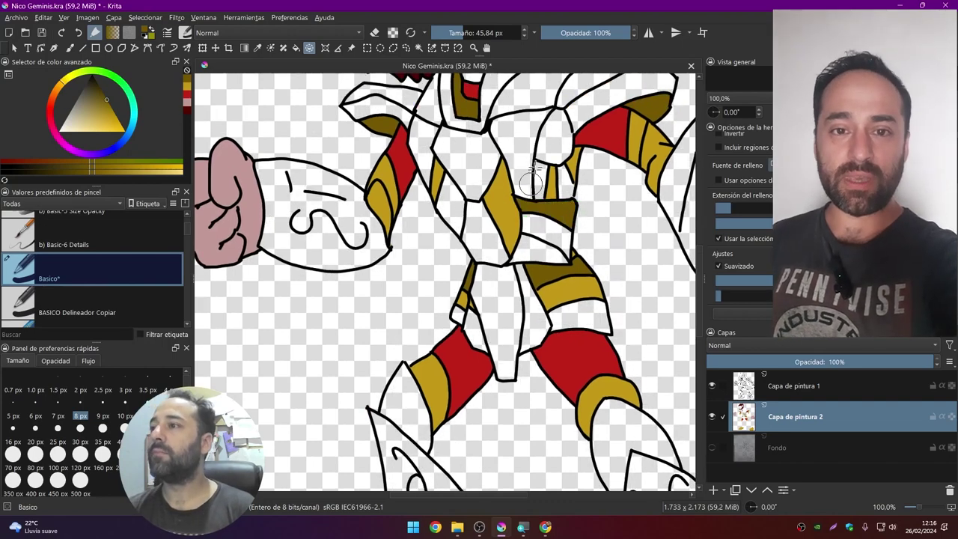
Step: Fill the chest panels, shoulder armour, right thigh band and right leg armour in another gold shade
left_click(114, 125)
left_click_drag(522, 224, 517, 154)
mouse_move(387, 178)
left_mouse_down()
mouse_move(462, 196)
mouse_move(458, 232)
mouse_move(450, 176)
left_mouse_up()
mouse_move(486, 404)
left_mouse_down()
mouse_move(363, 284)
mouse_move(372, 286)
left_mouse_up()
left_click_drag(449, 289, 543, 299)
mouse_move(518, 370)
left_mouse_down()
mouse_move(491, 191)
mouse_move(524, 247)
left_mouse_up()
left_click_drag(393, 282, 528, 259)
mouse_move(418, 105)
left_mouse_down()
mouse_move(414, 148)
mouse_move(423, 175)
left_mouse_up()
Step: Fill both forearms light gold
key("minus")
key("minus")
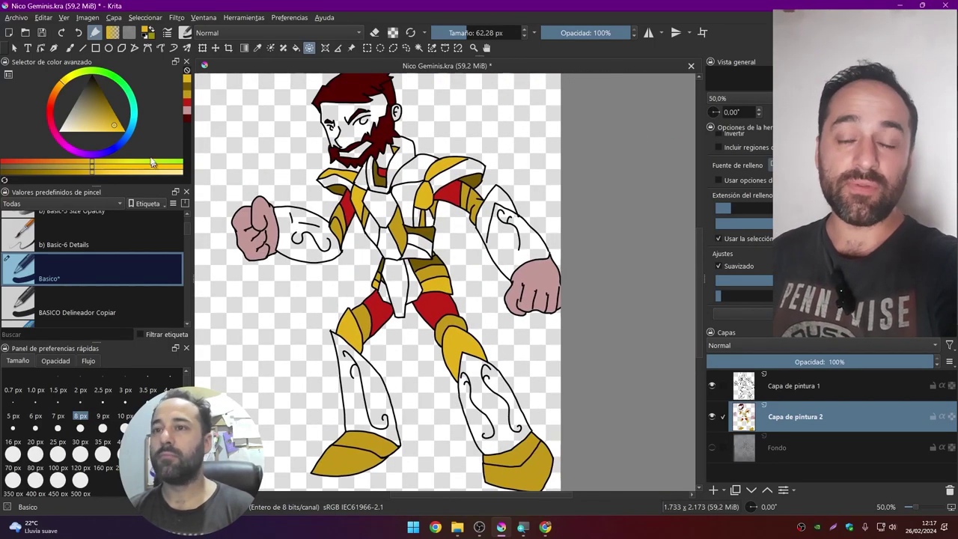
left_click(104, 133)
scroll(247, 232, "up", 2)
left_click_drag(314, 183, 388, 249)
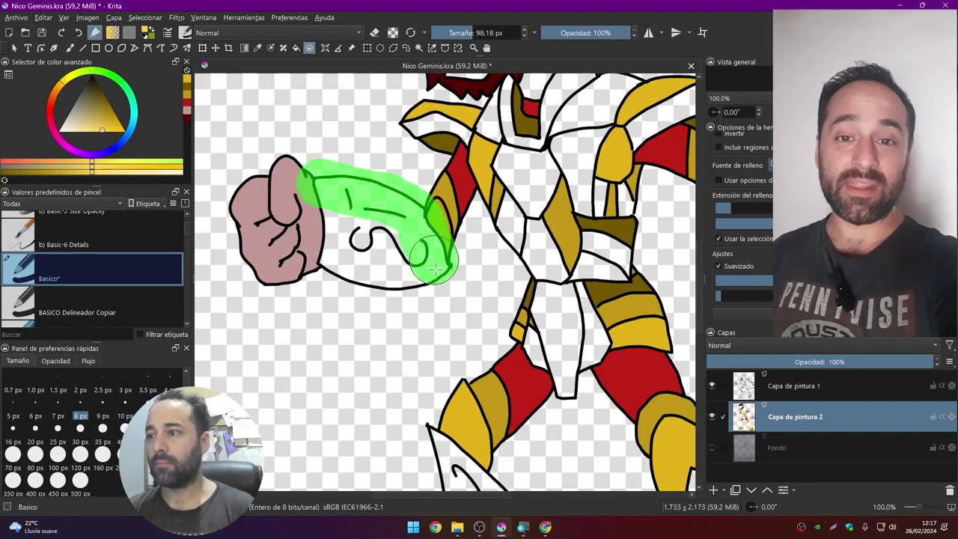
scroll(389, 249, "down", 1)
left_click_drag(473, 225, 467, 242)
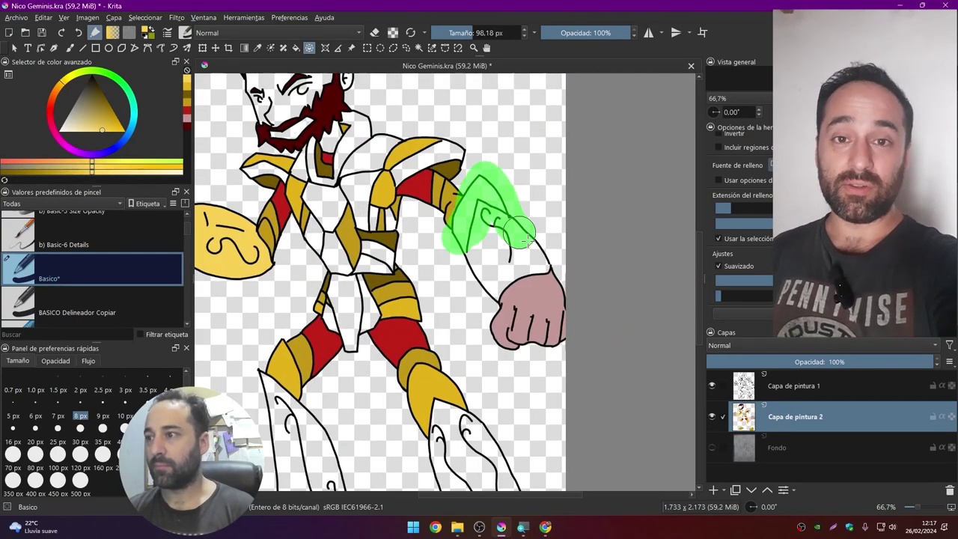
Step: Fill the collar armour, right shoulder plate, belt area and a white torso panel light gold
scroll(466, 242, "down", 1)
scroll(412, 224, "up", 3)
left_click_drag(442, 221, 408, 268)
left_click_drag(509, 238, 591, 206)
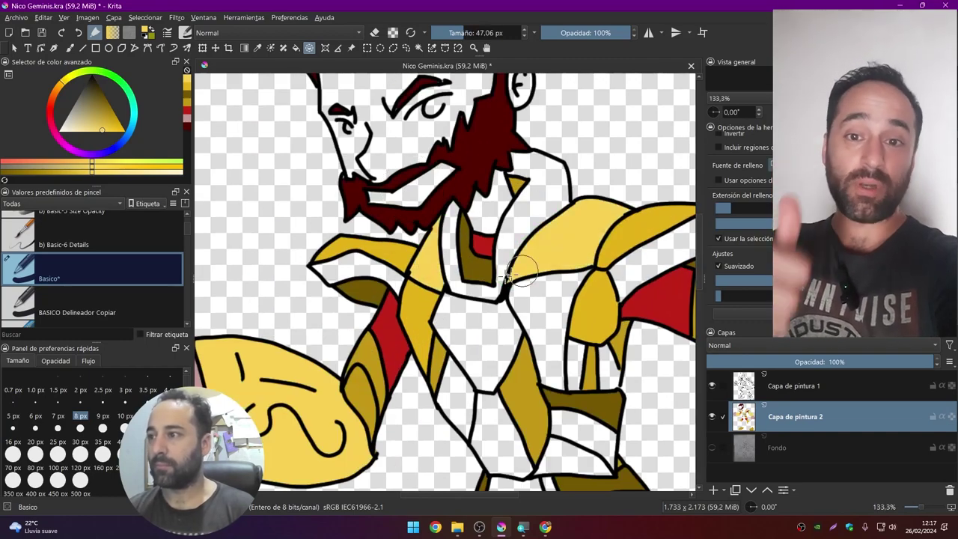
left_click_drag(524, 338, 470, 253)
left_click_drag(497, 334, 558, 378)
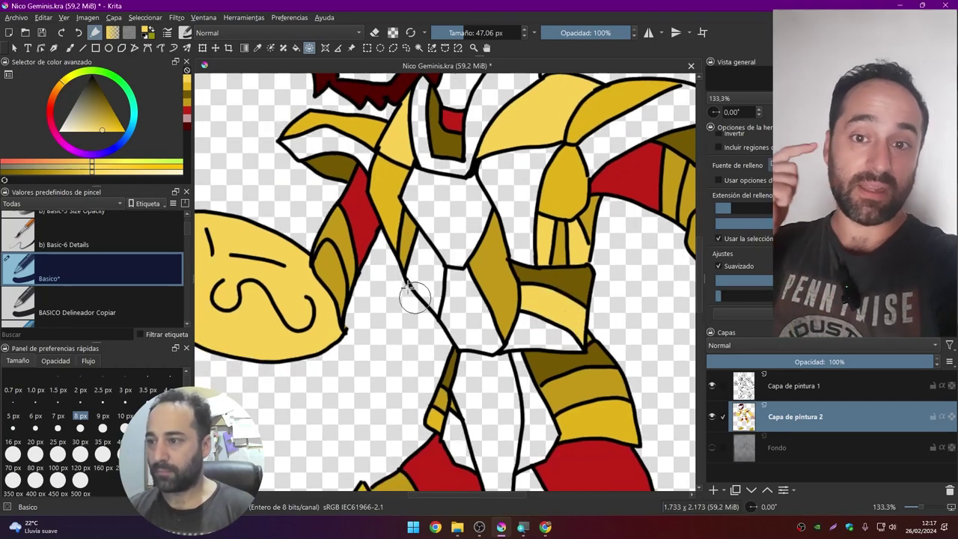
left_click_drag(445, 253, 441, 331)
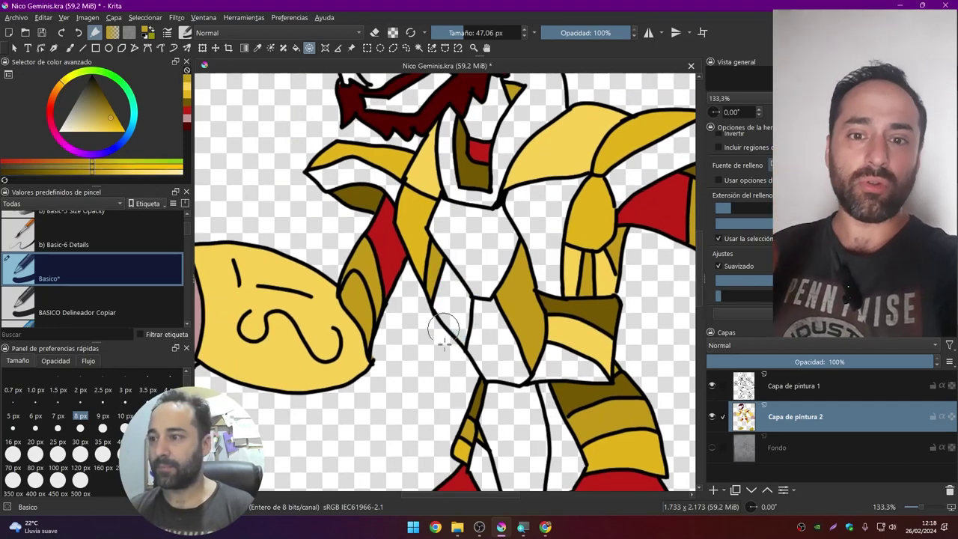
Step: Fill a chest panel pale gold, a lower chest panel dark olive, and the crotch plate gold
left_click(457, 262, "ctrl")
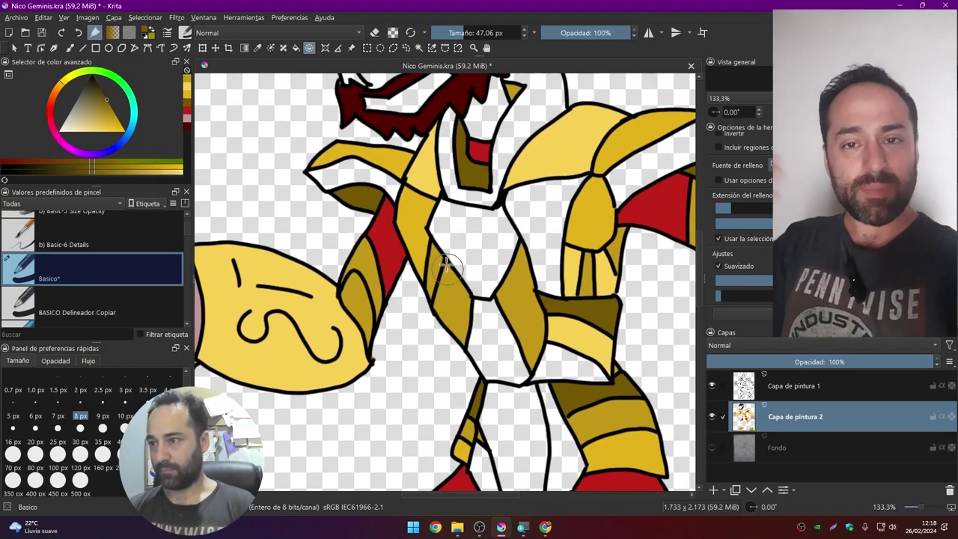
mouse_move(422, 313)
left_mouse_down()
mouse_move(438, 217)
mouse_move(471, 239)
left_mouse_up()
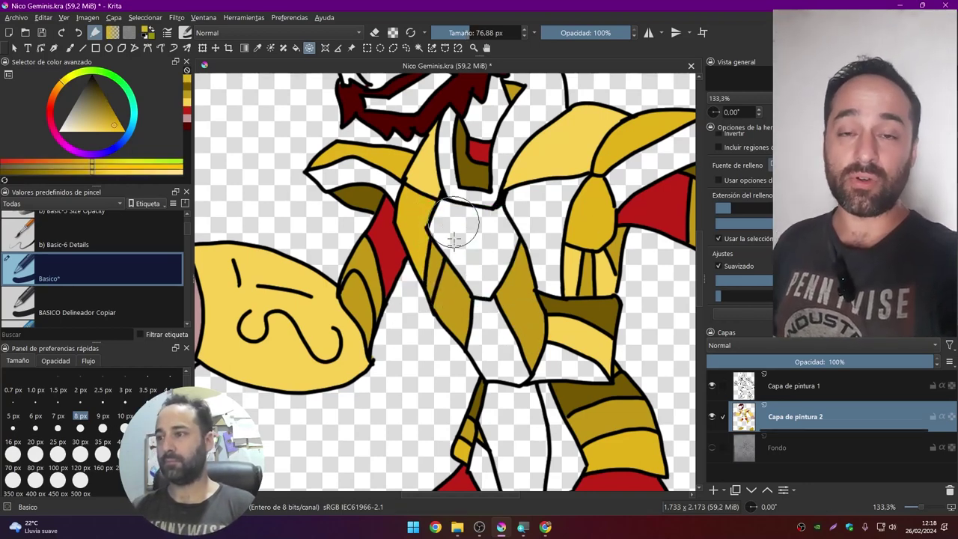
left_click(599, 321, "ctrl")
left_click_drag(494, 314, 531, 385)
scroll(531, 386, "down", 3)
mouse_move(479, 247)
left_mouse_down()
mouse_move(485, 346)
mouse_move(479, 325)
left_mouse_up()
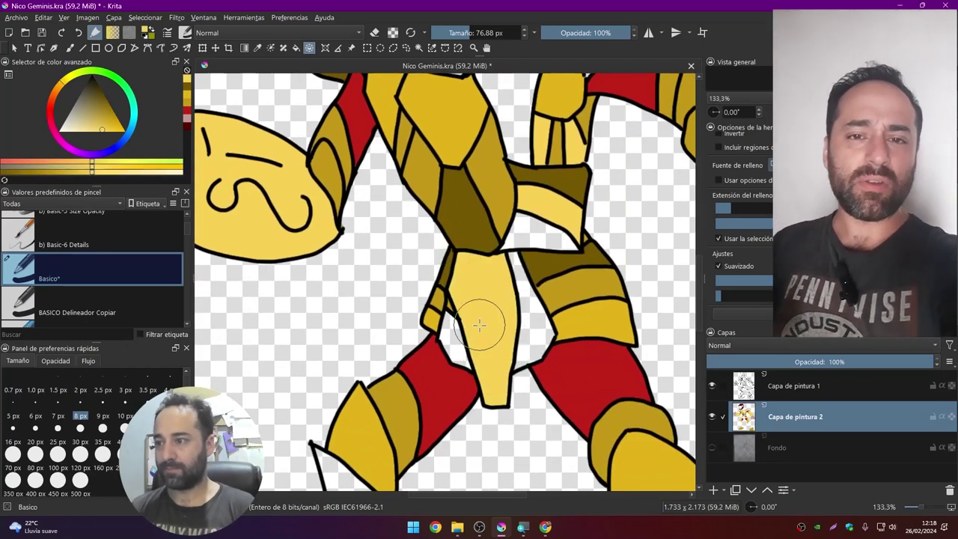
left_click(209, 90, "ctrl")
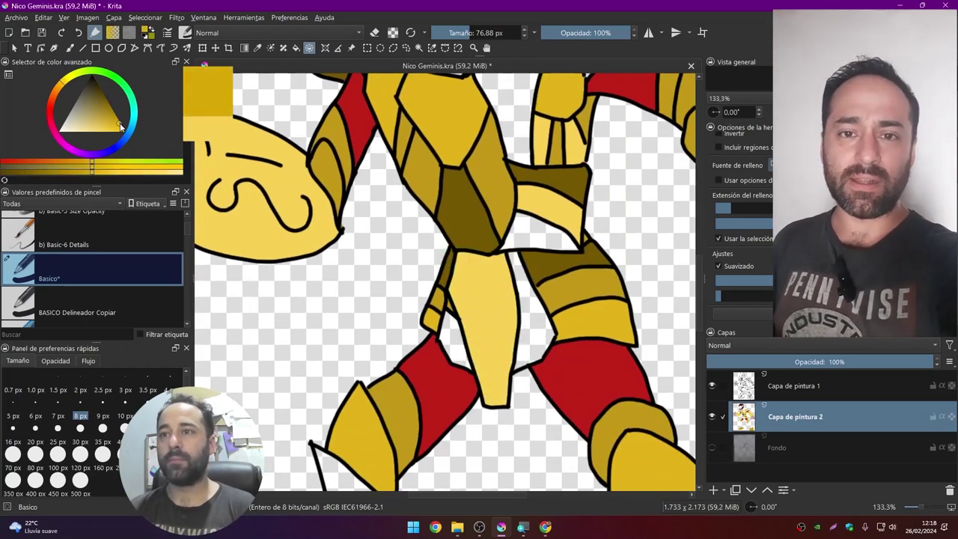
Step: Fill the strip beside the crotch plate, the waist and chest-shoulder area dark gold
left_click_drag(449, 322, 515, 353)
left_click_drag(516, 229, 533, 234)
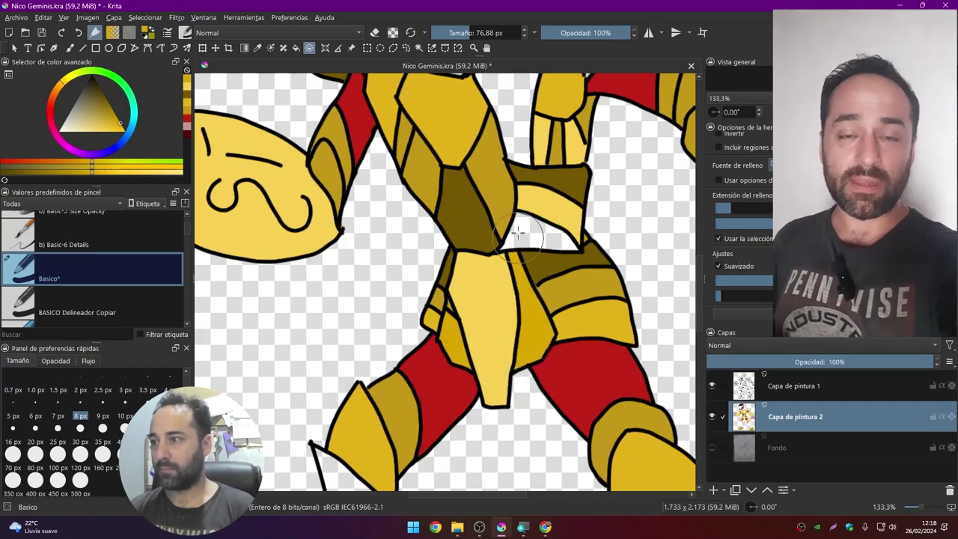
scroll(494, 262, "up", 5)
left_click_drag(485, 282, 516, 344)
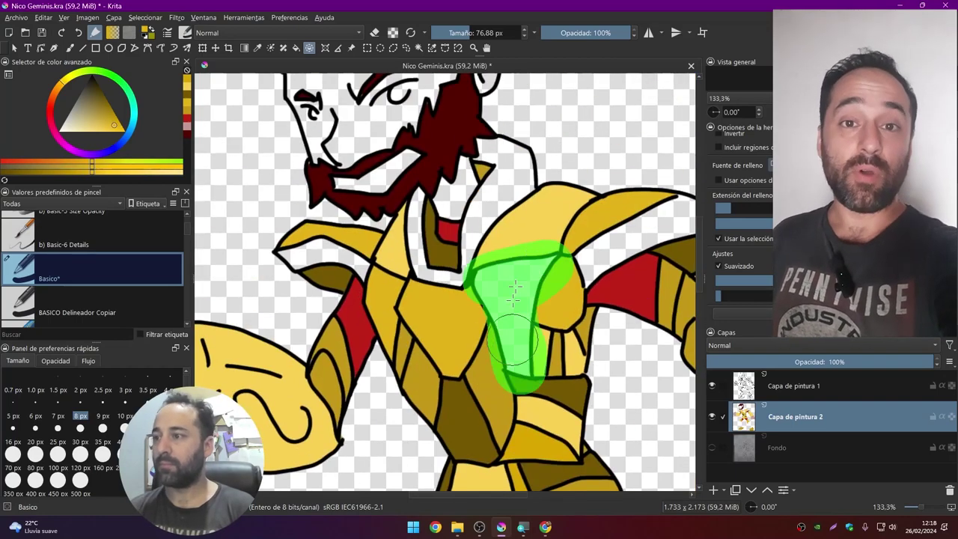
Step: Fill the right shoulder plate and the area around the collar a lighter yellow
scroll(466, 261, "right", 3)
left_click(419, 247, "ctrl")
left_click_drag(523, 240, 599, 300)
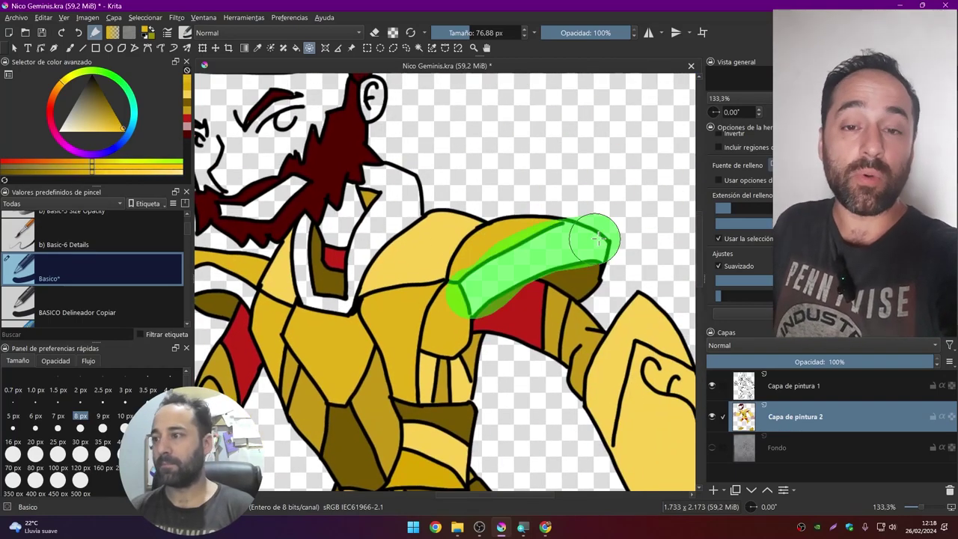
left_click_drag(136, 133, 108, 131)
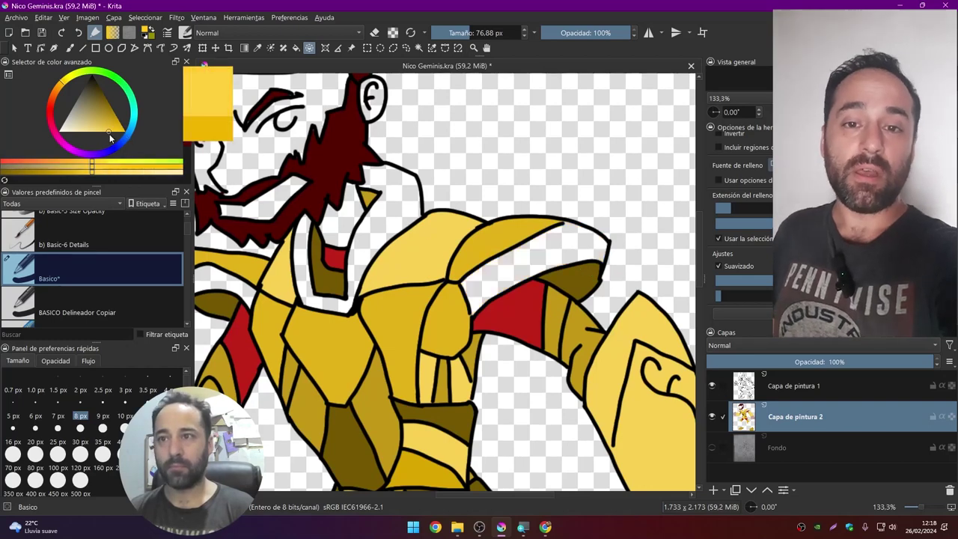
scroll(412, 329, "left", 5)
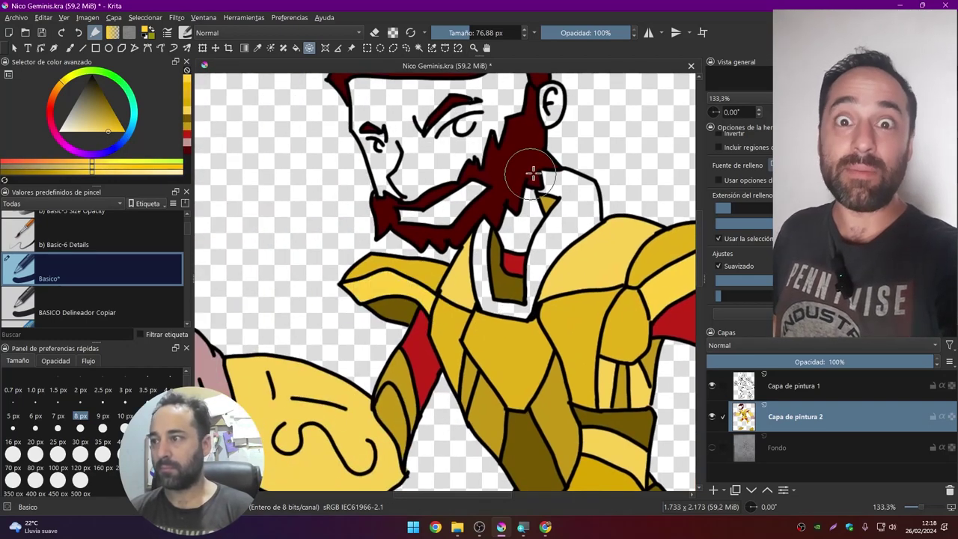
left_click_drag(514, 172, 568, 202)
left_click_drag(554, 171, 473, 226)
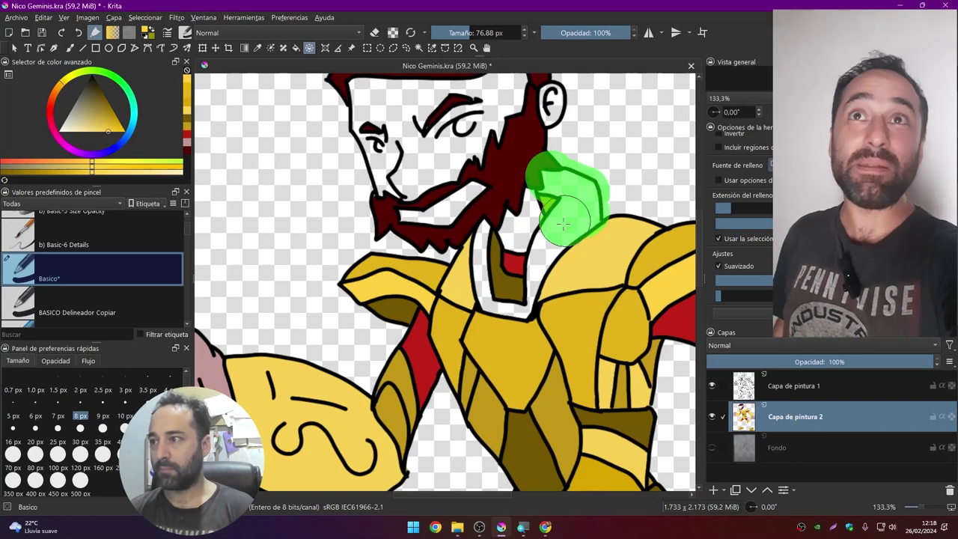
Step: Fill the face and neck with a pale skin tone
scroll(449, 299, "up", 3)
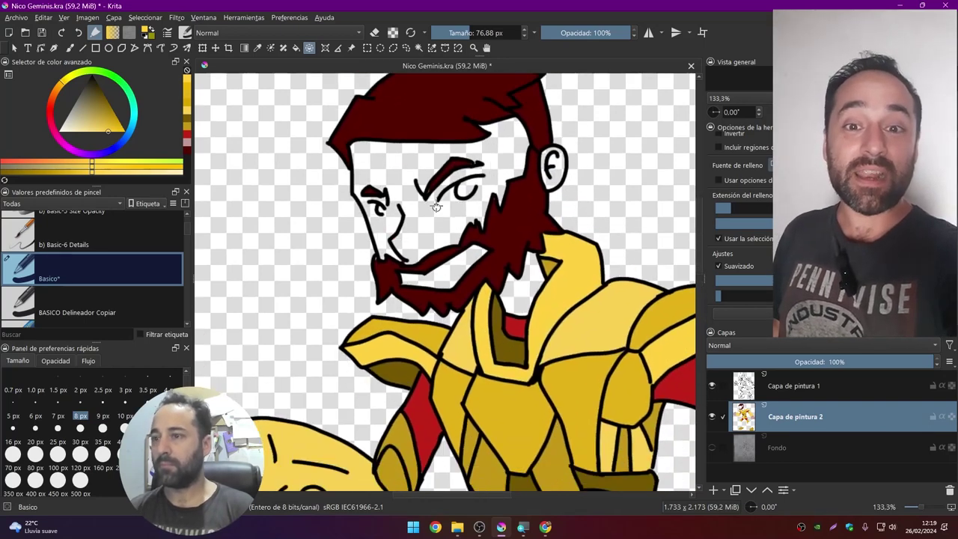
left_click(77, 125)
left_click_drag(340, 138, 425, 214)
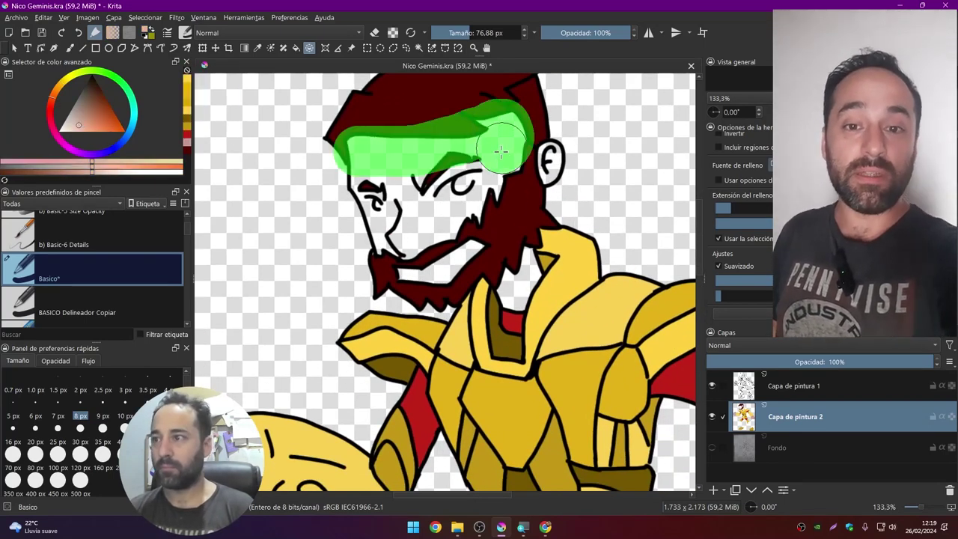
left_click_drag(464, 247, 524, 307)
Step: Fill the left shin guard gold
scroll(454, 247, "down", 5)
scroll(454, 374, "up", 1)
left_click(113, 127)
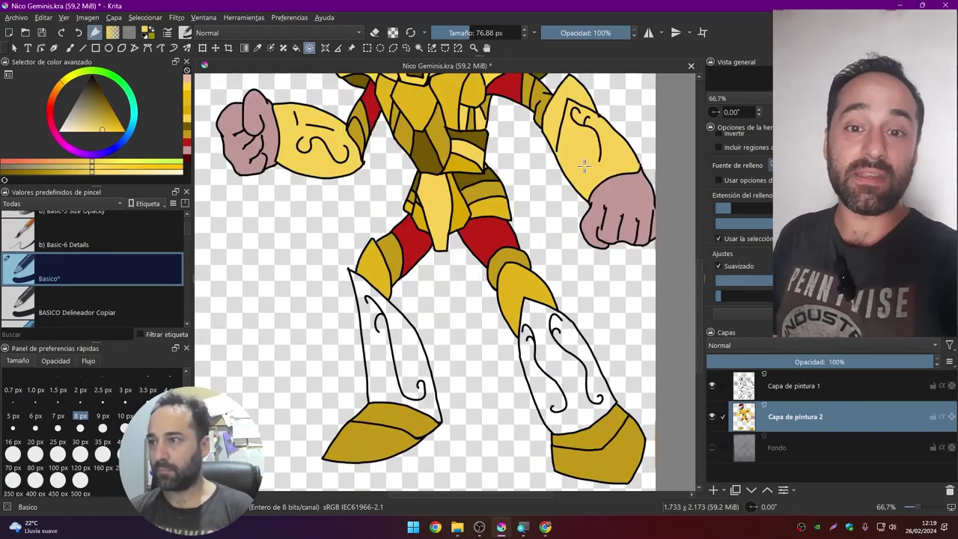
scroll(351, 277, "down", 2)
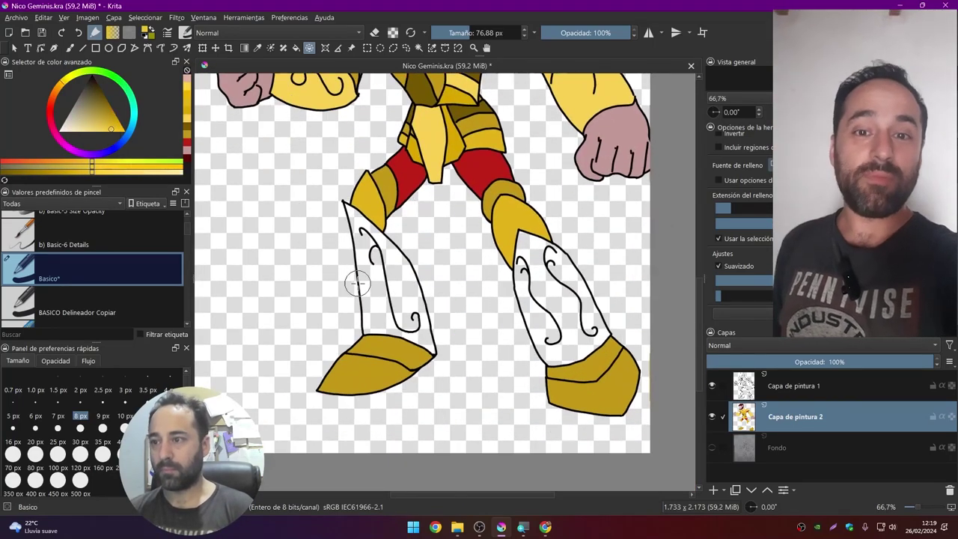
left_click_drag(330, 206, 390, 270)
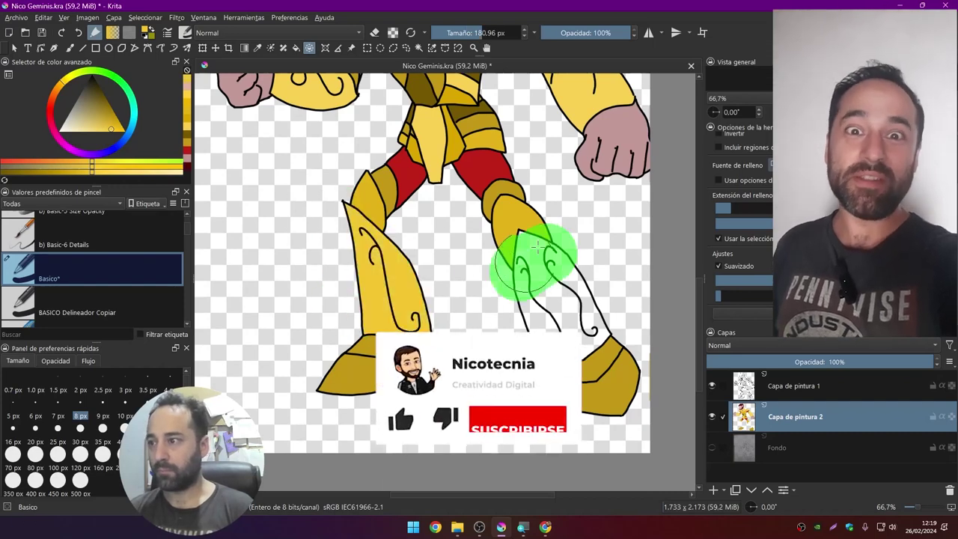
scroll(447, 279, "down", 1)
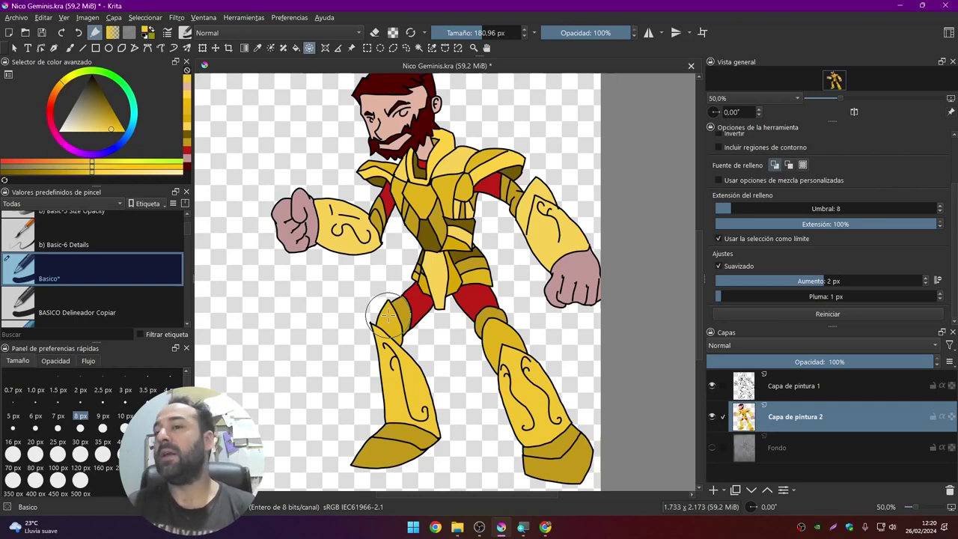
Step: Zoom in on the left forearm and pick a colour for refilling it
scroll(418, 221, "up", 2)
scroll(374, 224, "up", 1)
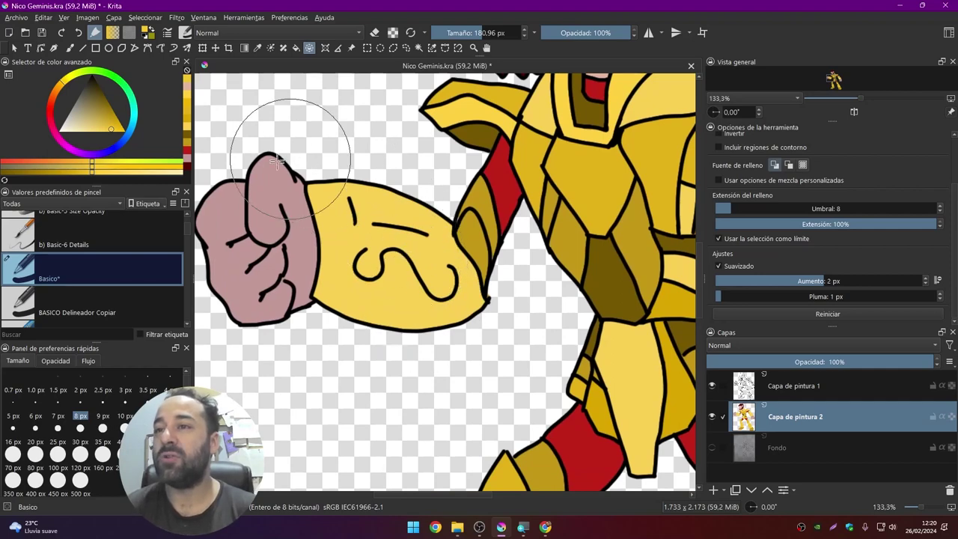
left_click(188, 142)
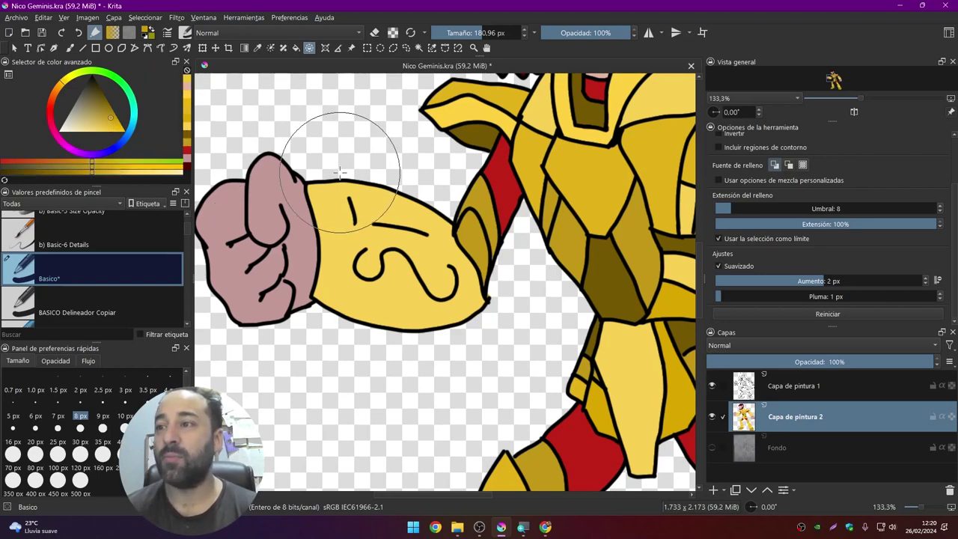
left_click_drag(340, 172, 340, 203)
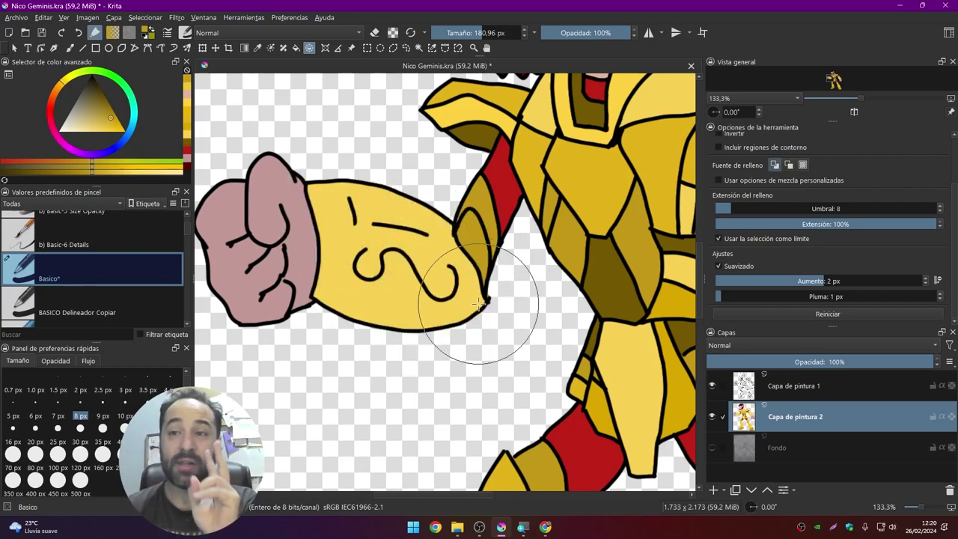
left_click_drag(340, 201, 346, 195)
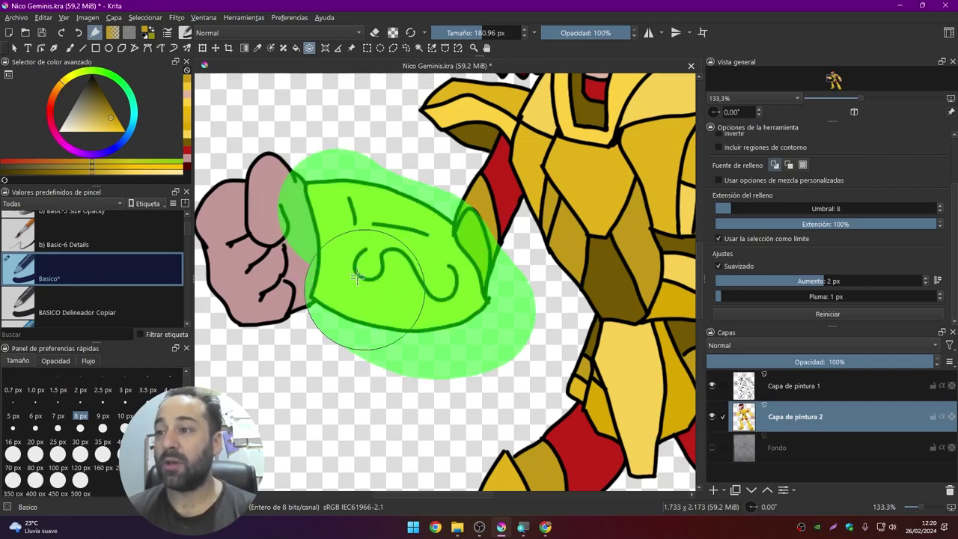
left_click_drag(346, 194, 356, 258)
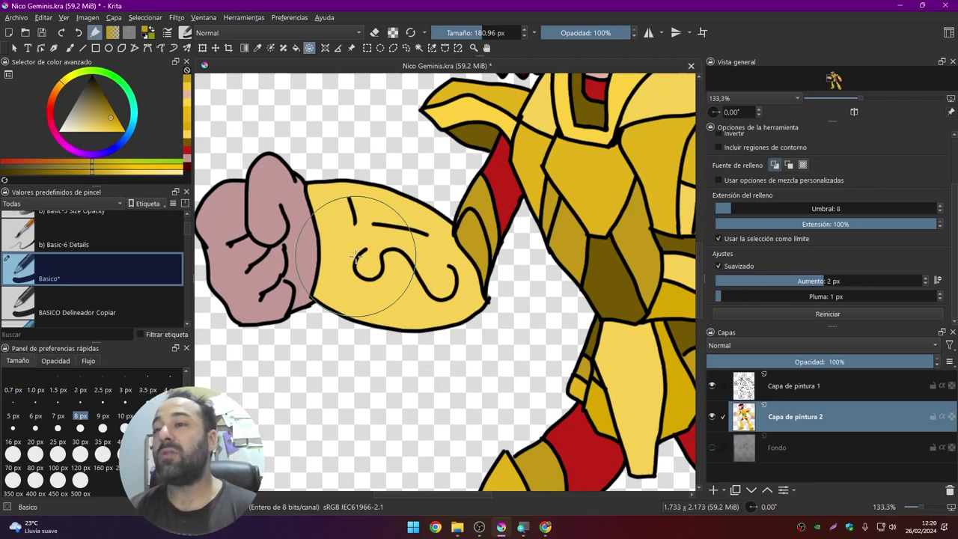
left_click_drag(351, 247, 344, 285)
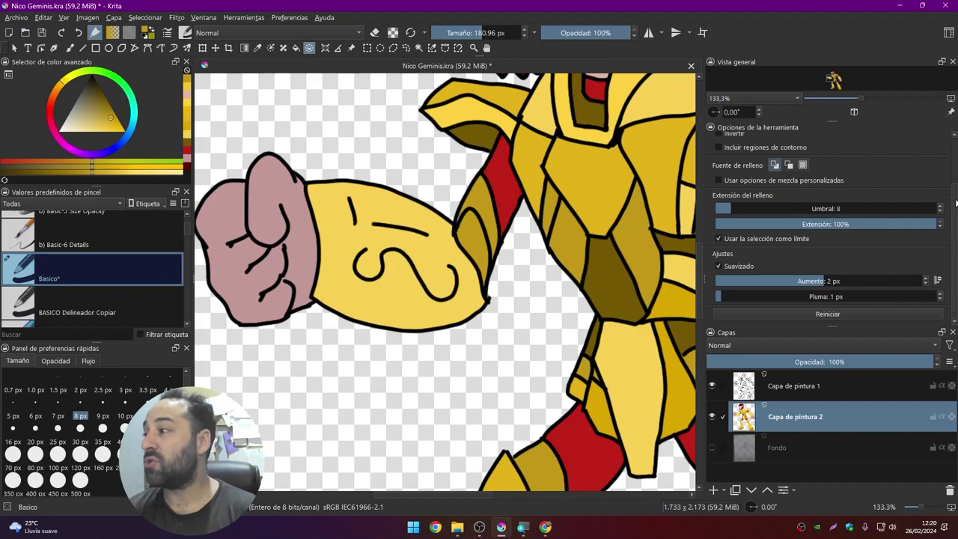
left_click_drag(956, 202, 951, 133)
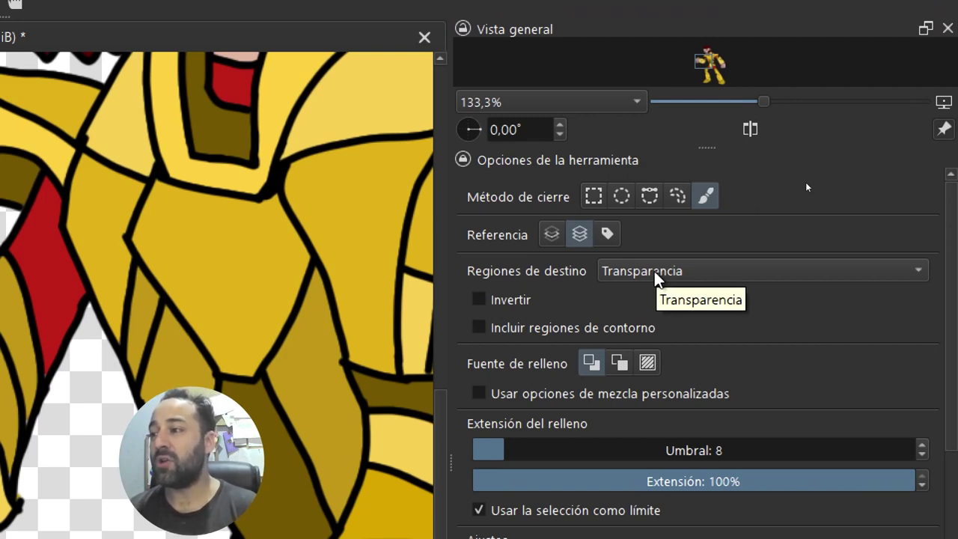
Step: Set the fill target regions to the specific colour #f8d053 sampled from the forearm
left_click(655, 273)
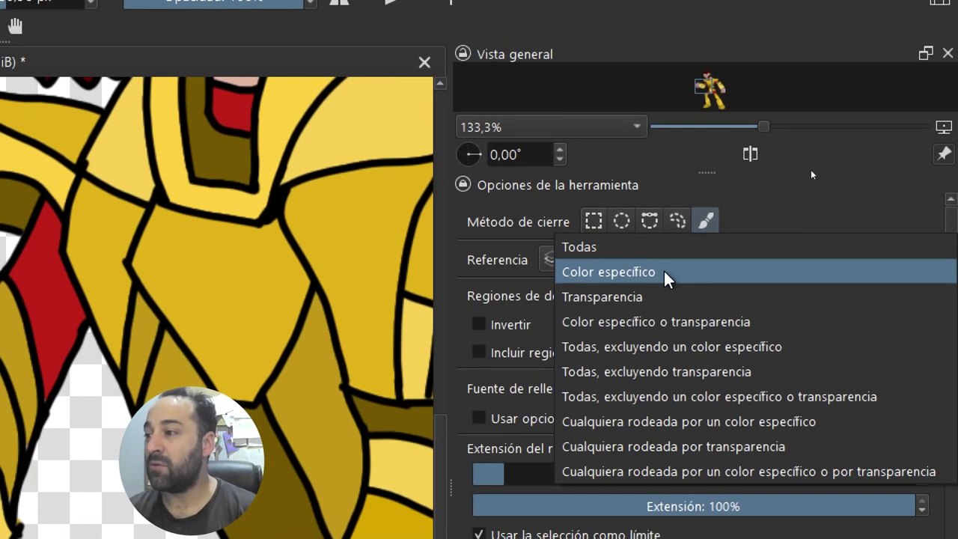
left_click(664, 272)
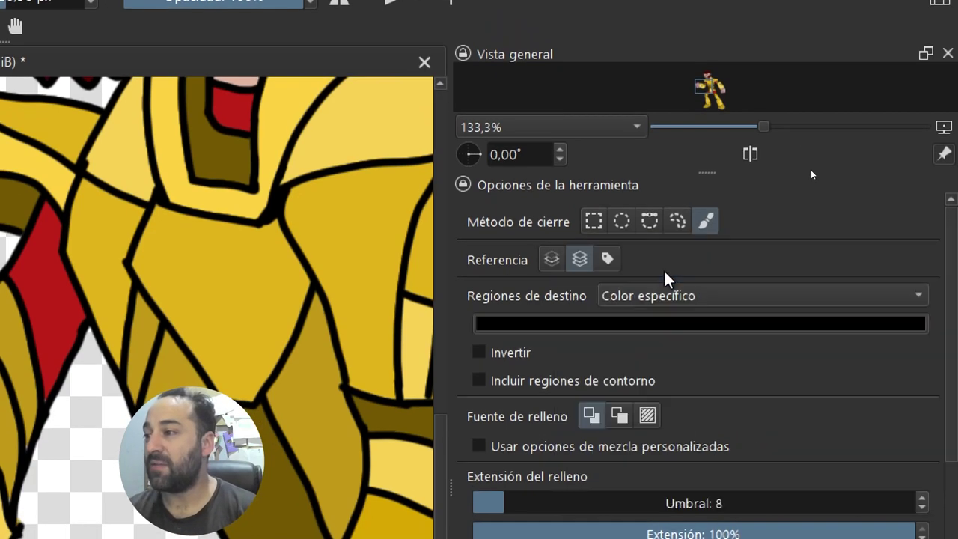
left_click(640, 278)
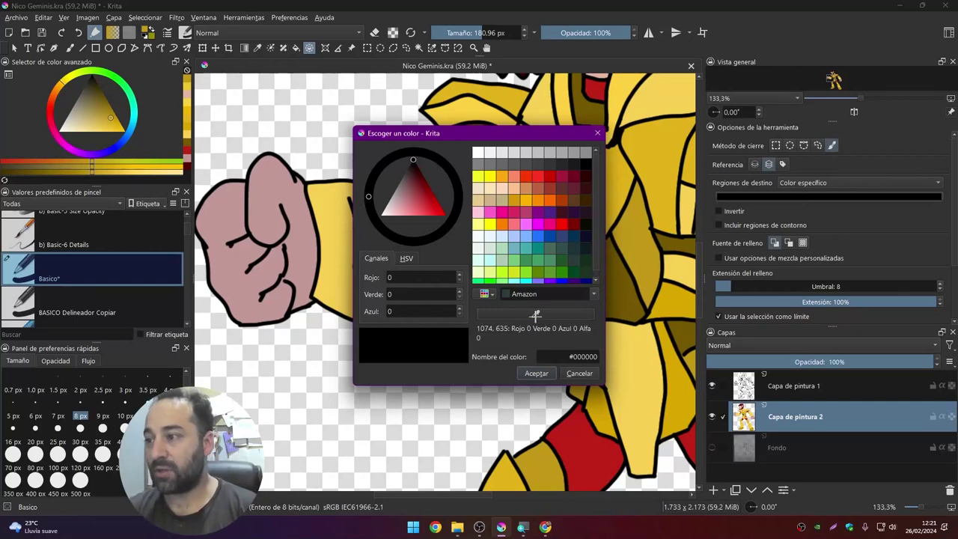
left_click(338, 239)
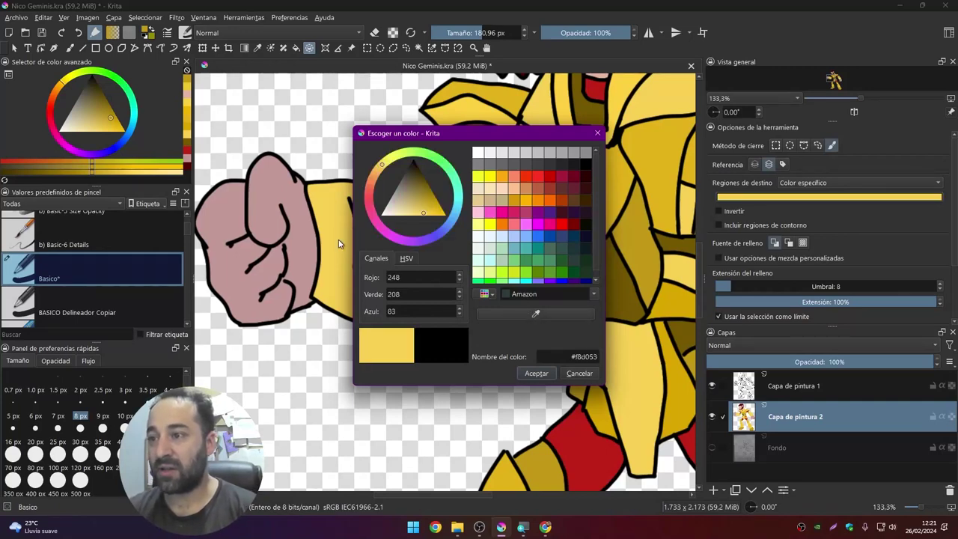
left_click(529, 373)
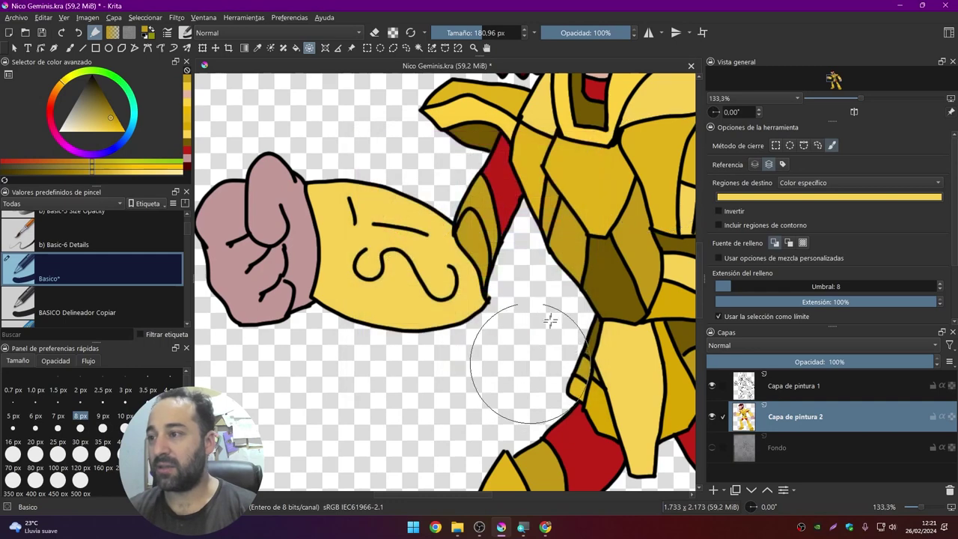
Step: Test a darker gold forearm fill, undo it, and switch the fill outline to lasso
left_click(187, 147)
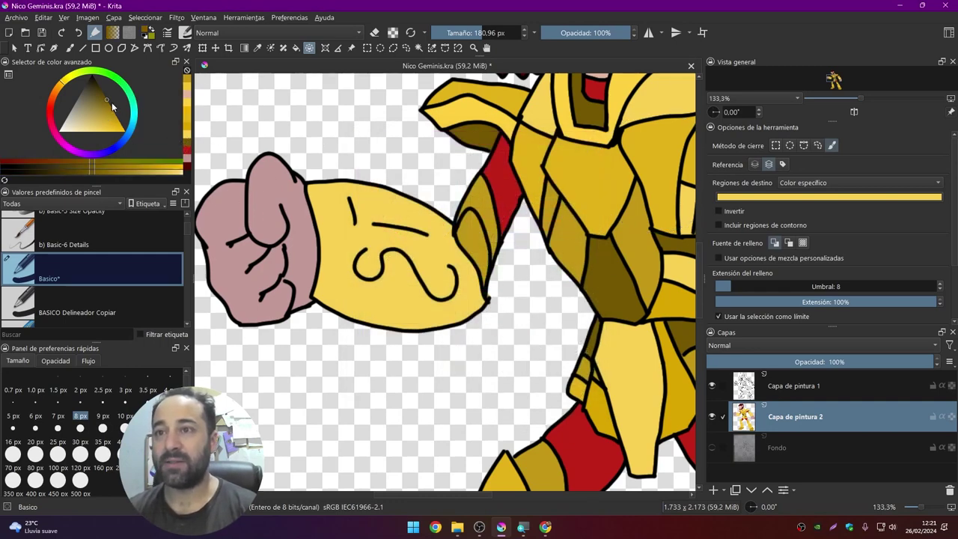
left_click_drag(322, 209, 405, 314)
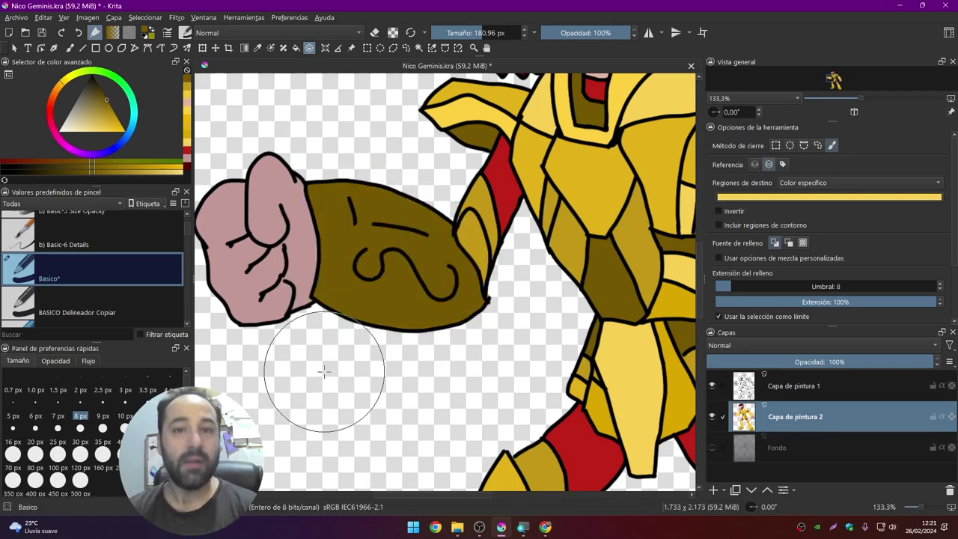
left_click(79, 33)
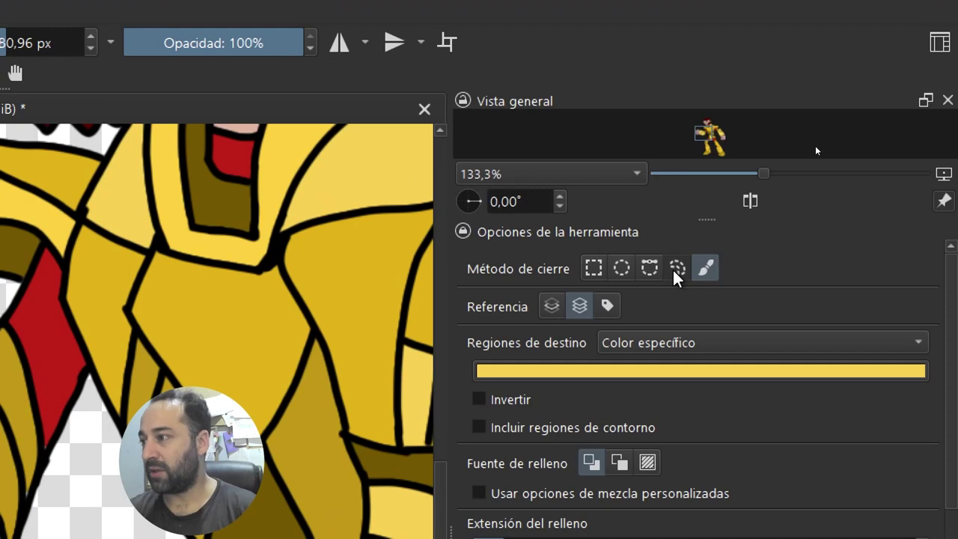
left_click(675, 269)
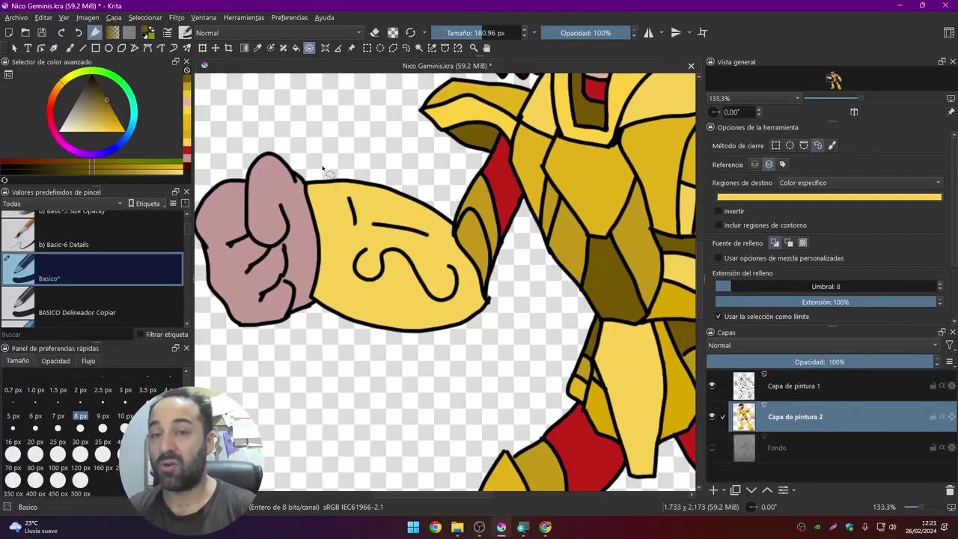
Step: Lasso-fill the forearm darker, reset target regions to Transparencia, and enlarge the Layers panel
mouse_move(323, 167)
left_mouse_down()
mouse_move(376, 175)
mouse_move(436, 203)
mouse_move(504, 308)
mouse_move(391, 340)
mouse_move(313, 303)
mouse_move(297, 210)
mouse_move(307, 157)
left_mouse_up()
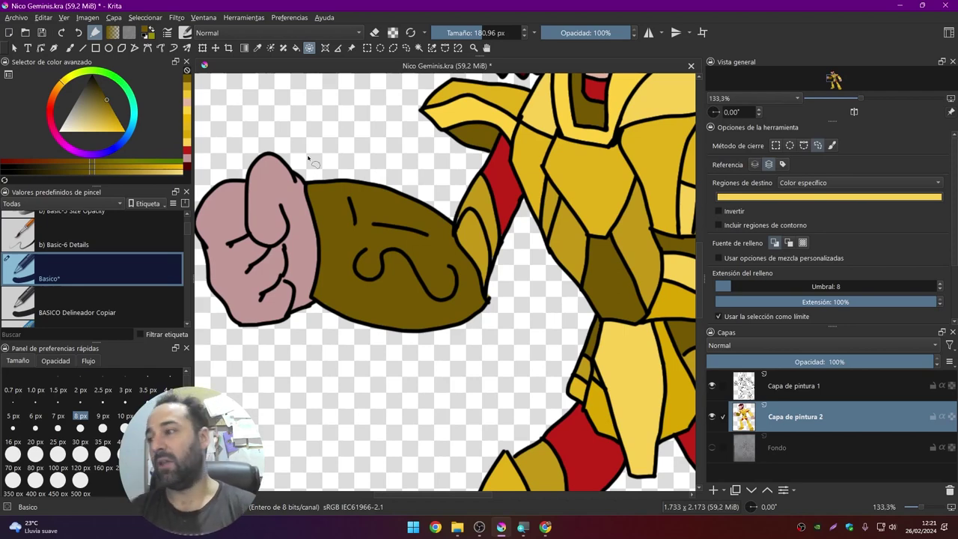
scroll(307, 159, "down", 2)
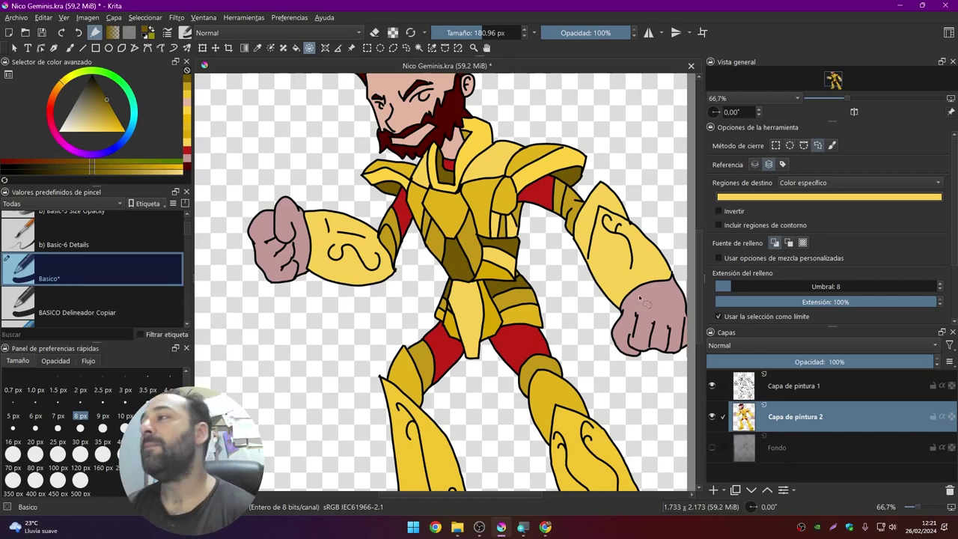
left_click(781, 184)
left_click(798, 197)
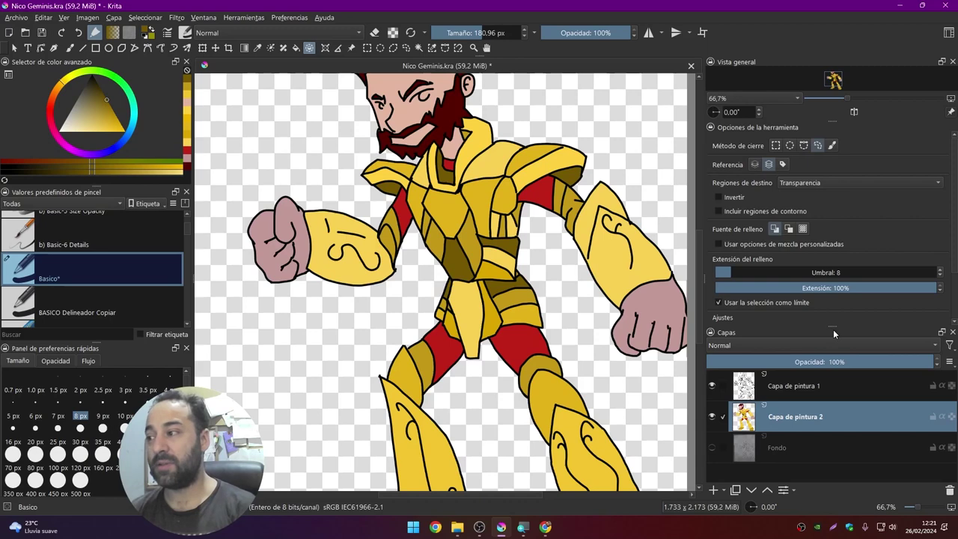
left_click_drag(832, 327, 832, 241)
Step: Zoom out to 50% and pan around to inspect the finished, fully coloured character
left_click_drag(588, 267, 528, 257)
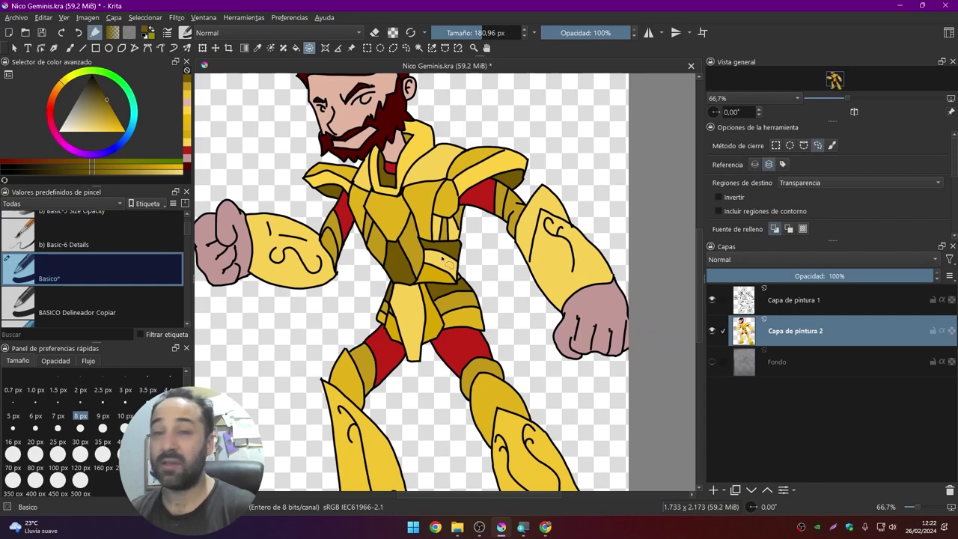
scroll(449, 258, "down", 1)
scroll(460, 255, "down", 1)
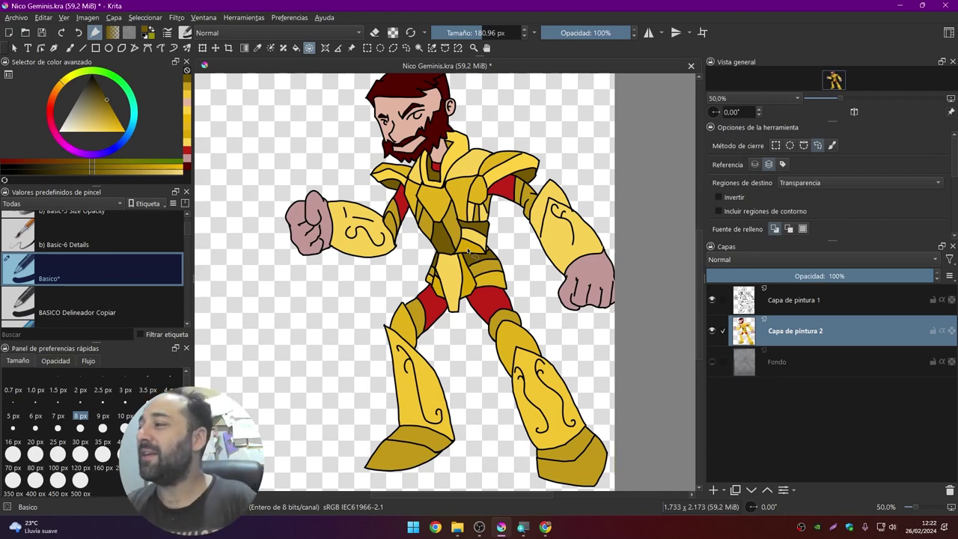
left_click_drag(452, 221, 472, 252)
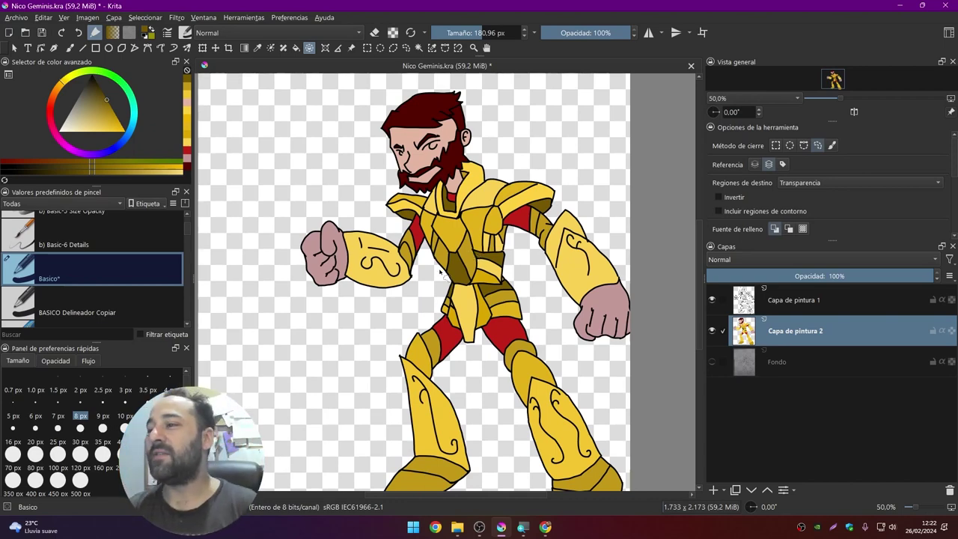
scroll(471, 253, "down", 2)
left_click_drag(447, 240, 451, 244)
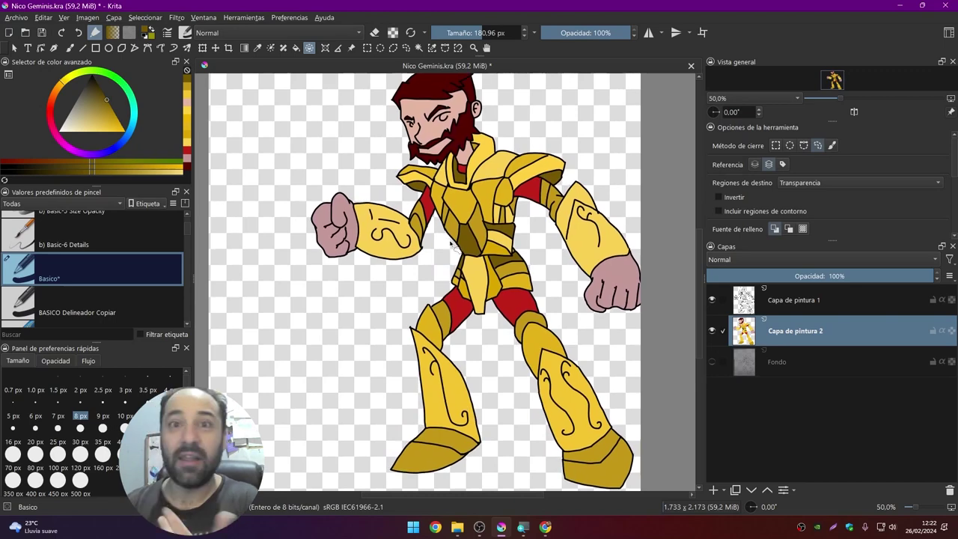